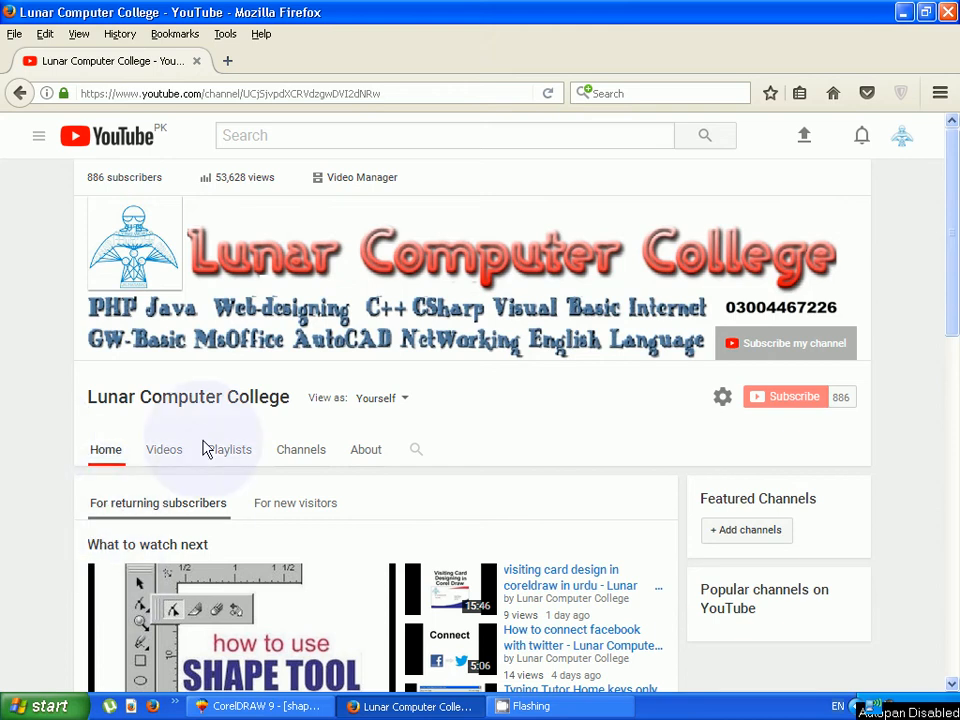
Switch to CorelDRAW and move the "Knife Tool" title slightly to the left on the page
left_click(254, 706)
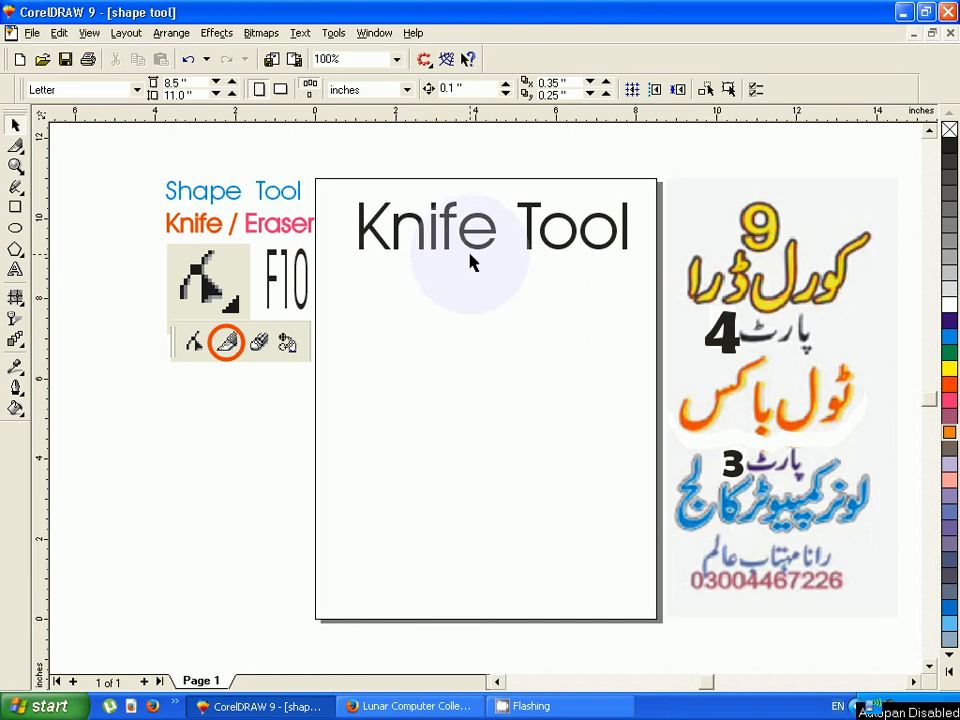
left_click(533, 250)
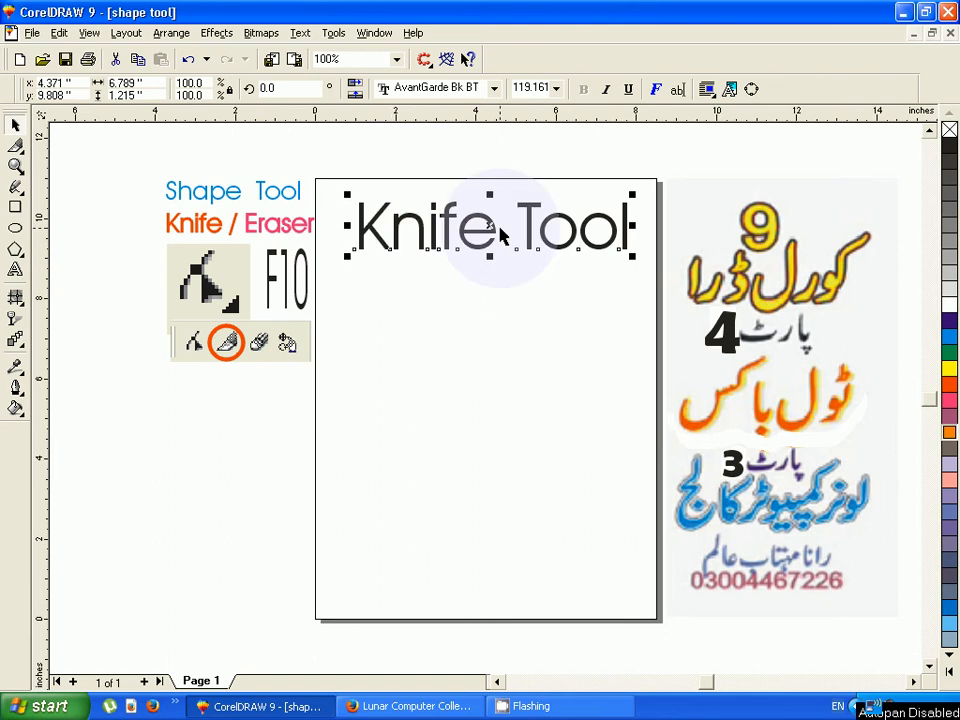
key("F10")
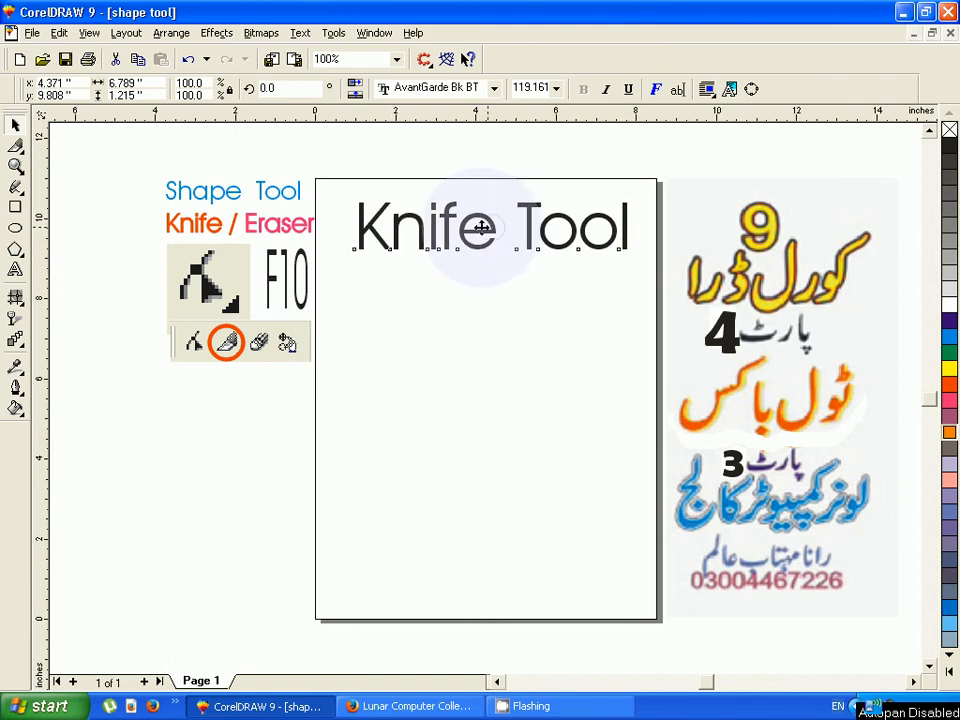
left_click_drag(481, 228, 475, 262)
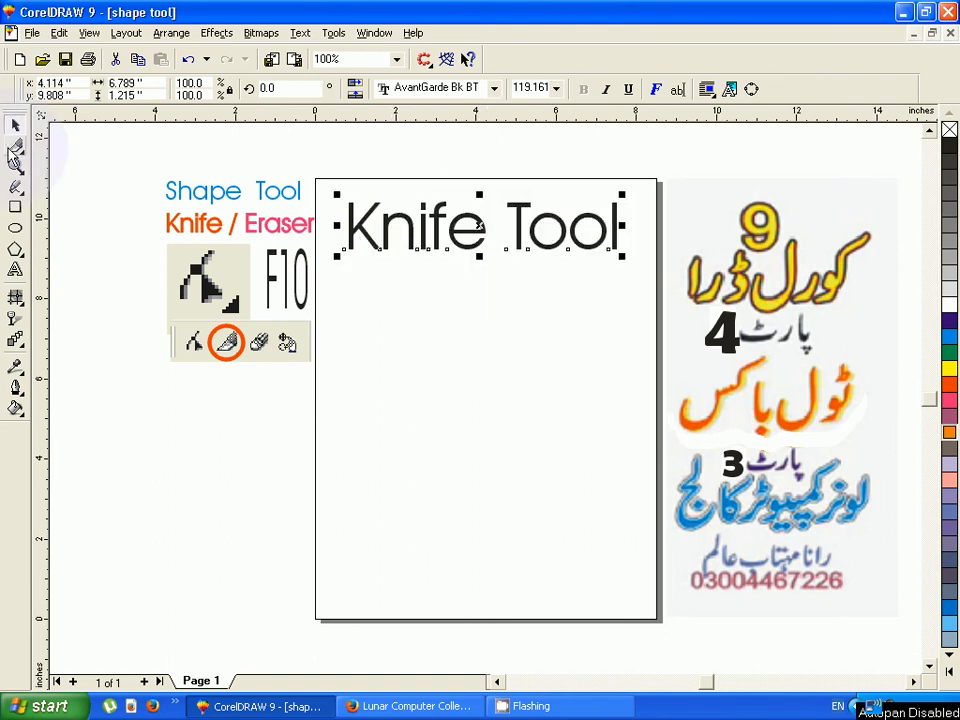
Draw a rectangle about 5.85 by 3.39 inches below the title and set its outline width to 0.053 inches
left_click(15, 207)
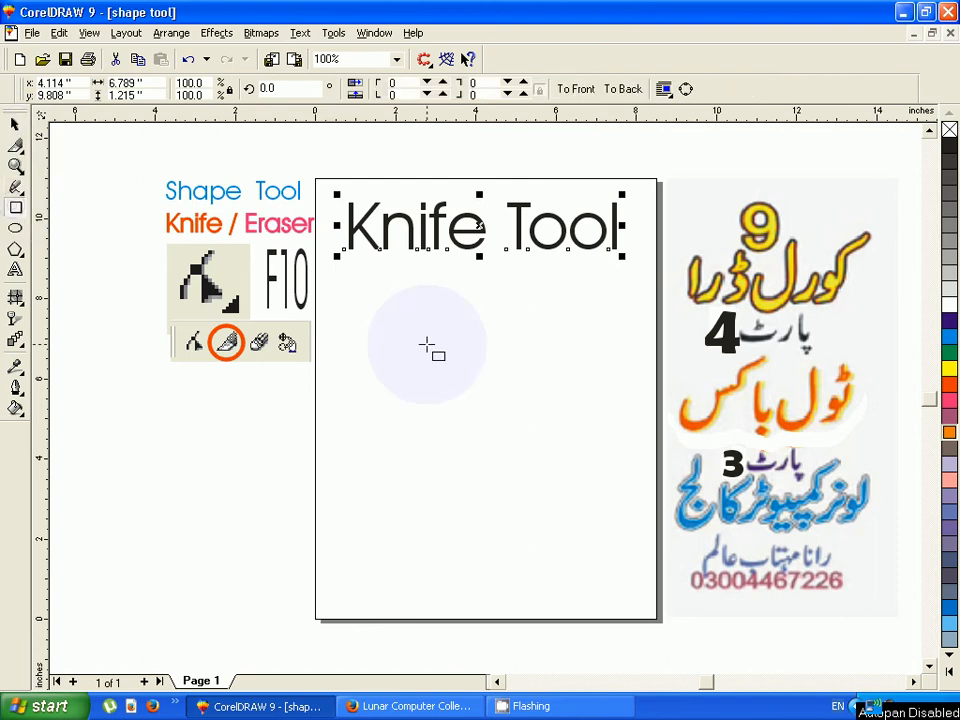
mouse_move(362, 304)
left_mouse_down()
mouse_move(419, 395)
mouse_move(597, 441)
left_mouse_up()
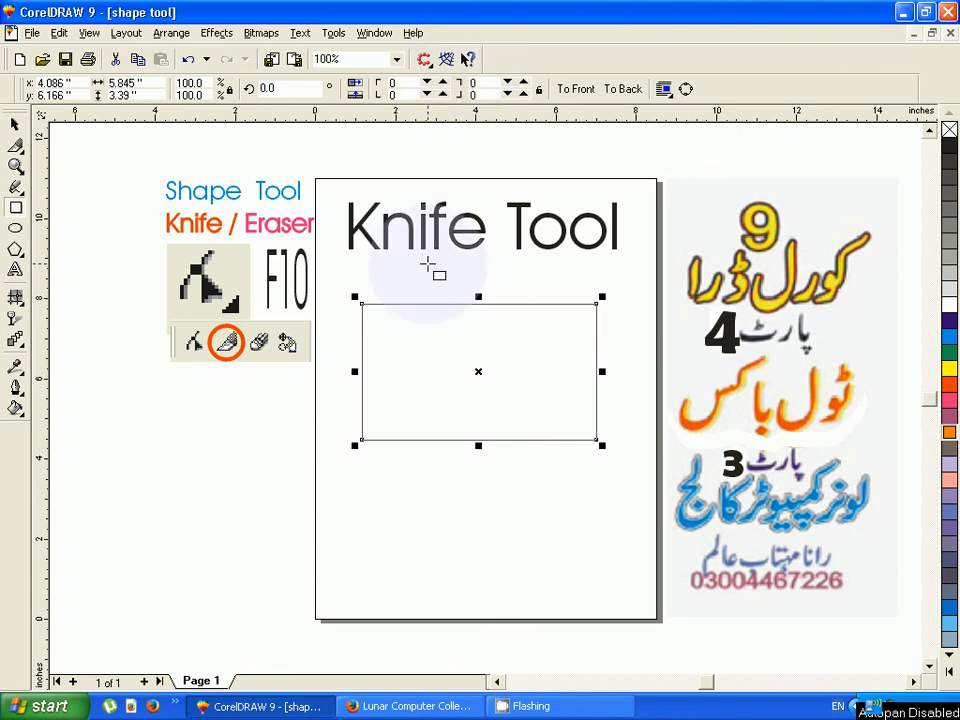
key("F12")
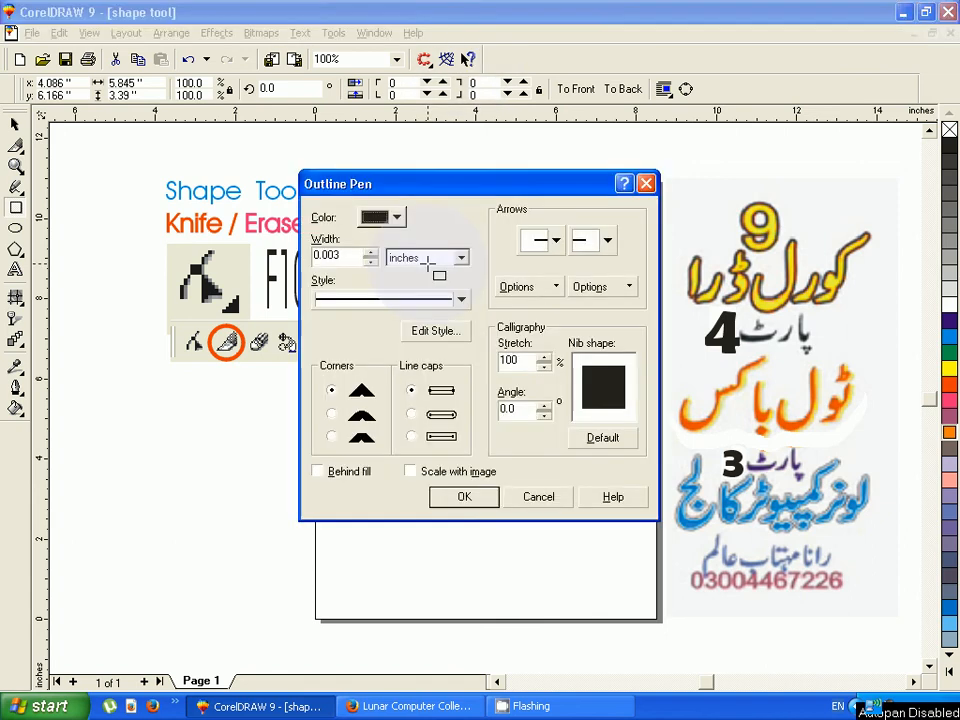
left_click(371, 253)
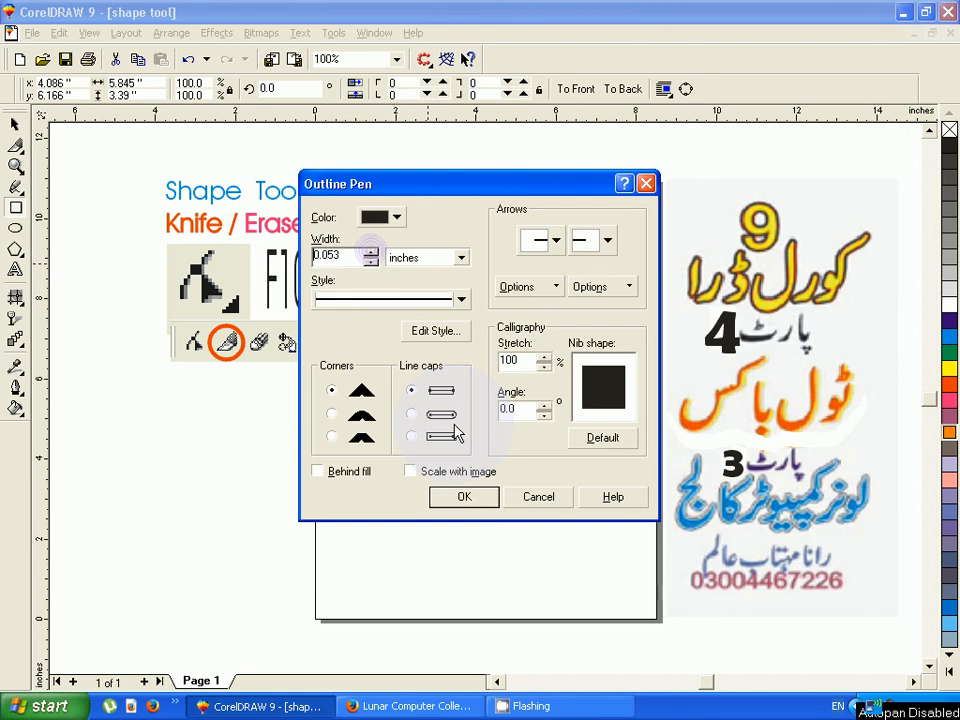
left_click(455, 501)
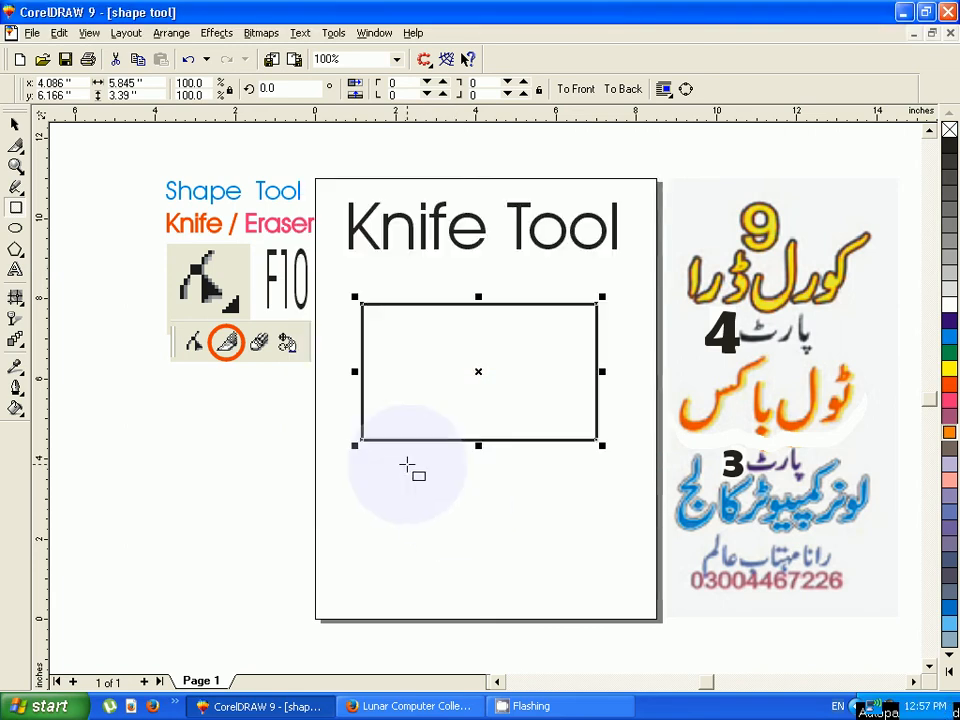
Cut the rectangle diagonally with the Knife tool from its upper-left corner to its lower-right corner
key("shift+F2")
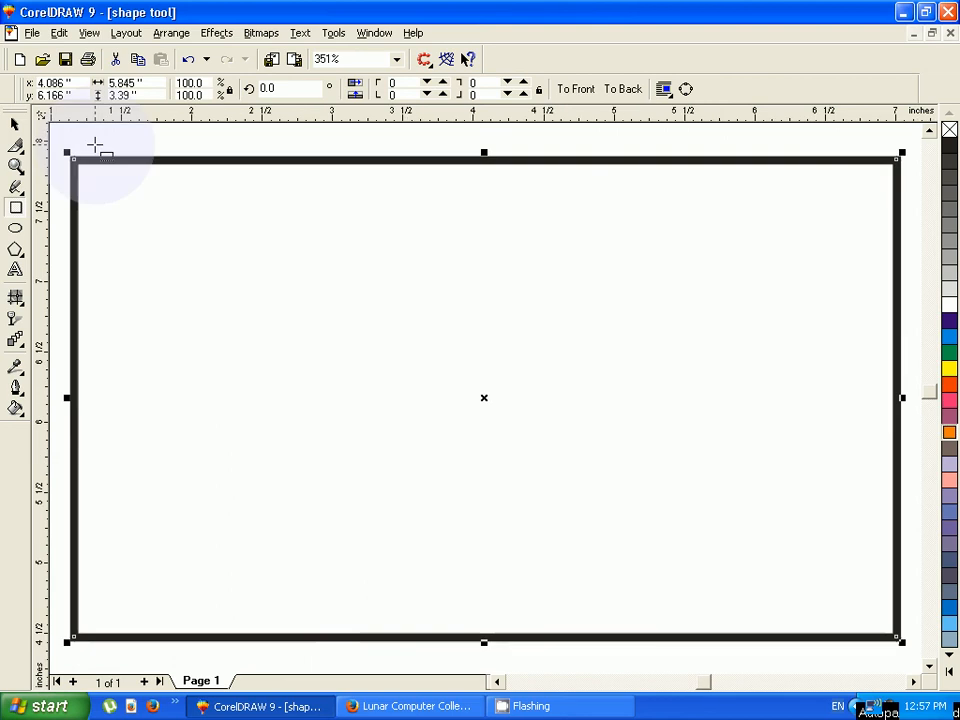
left_click(18, 148)
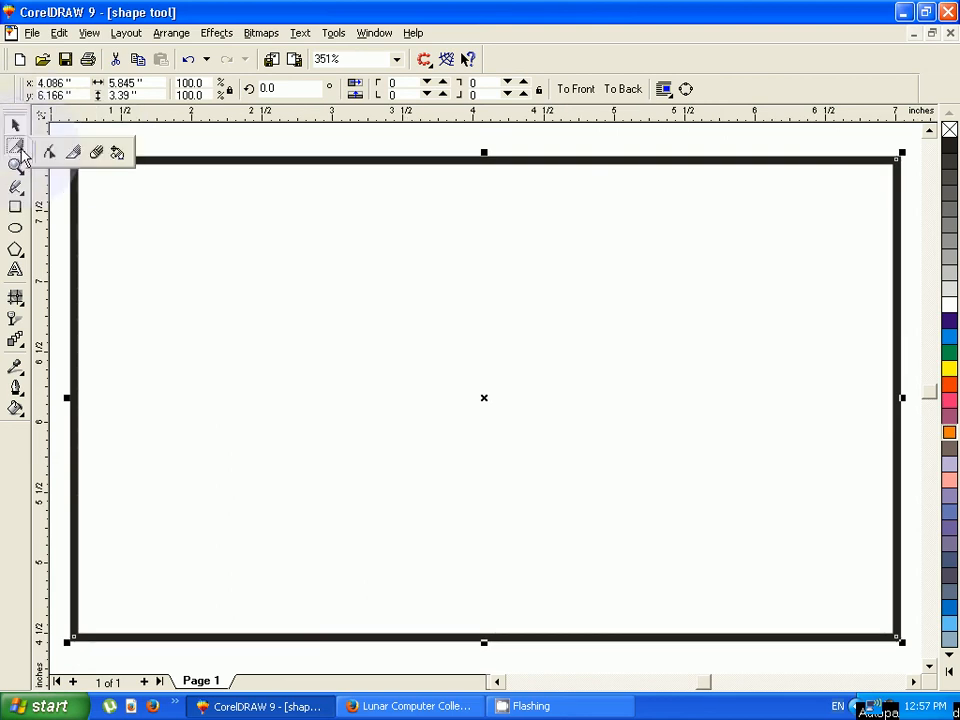
left_click(74, 155)
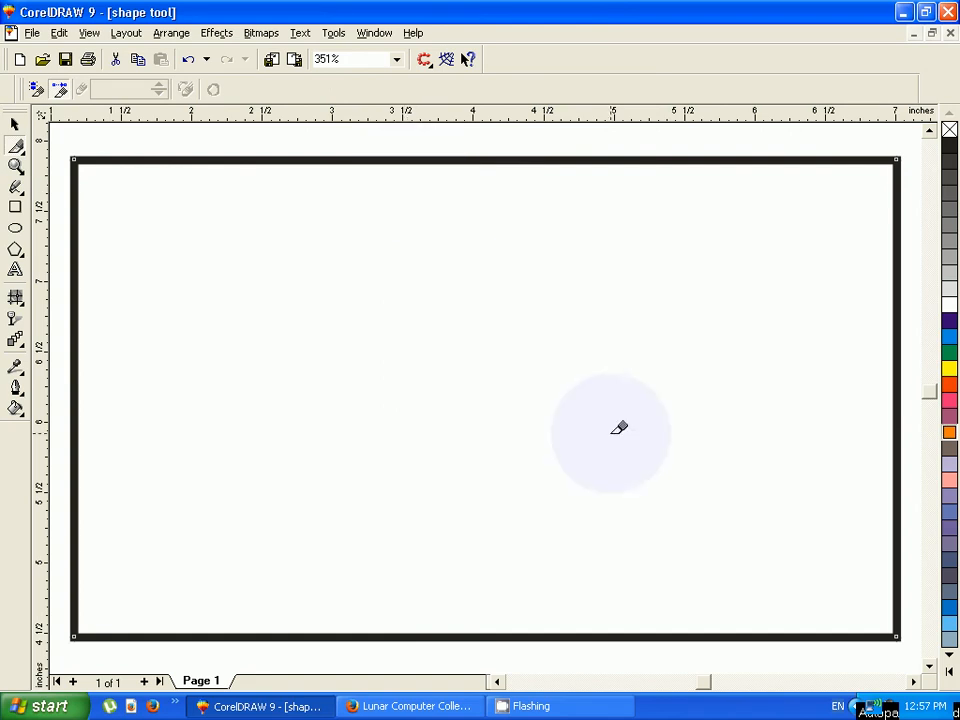
left_click(77, 152)
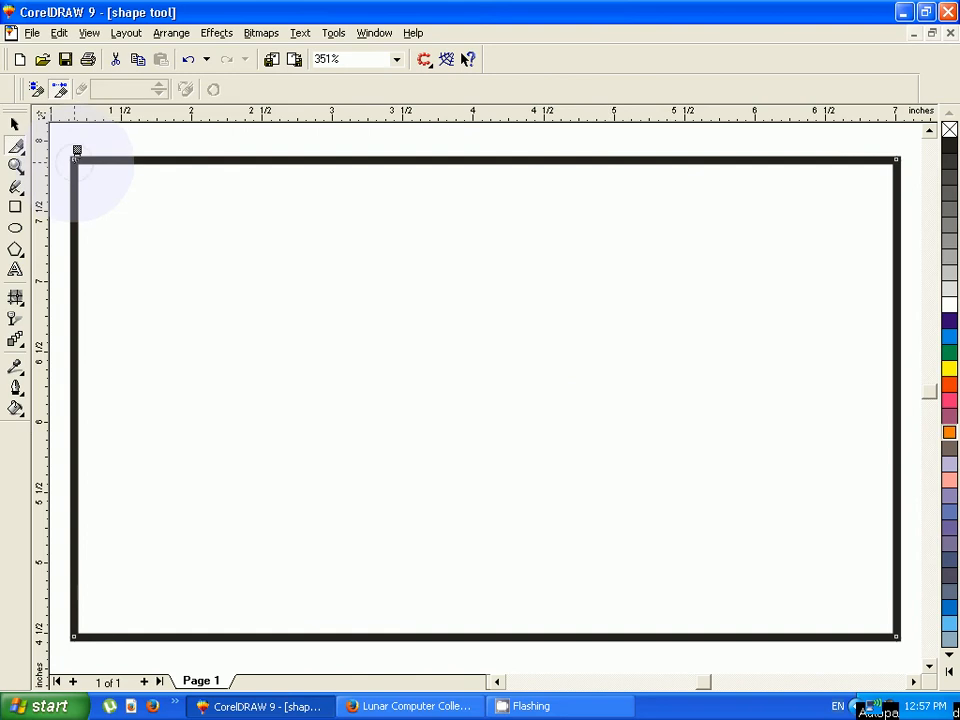
left_click(898, 631)
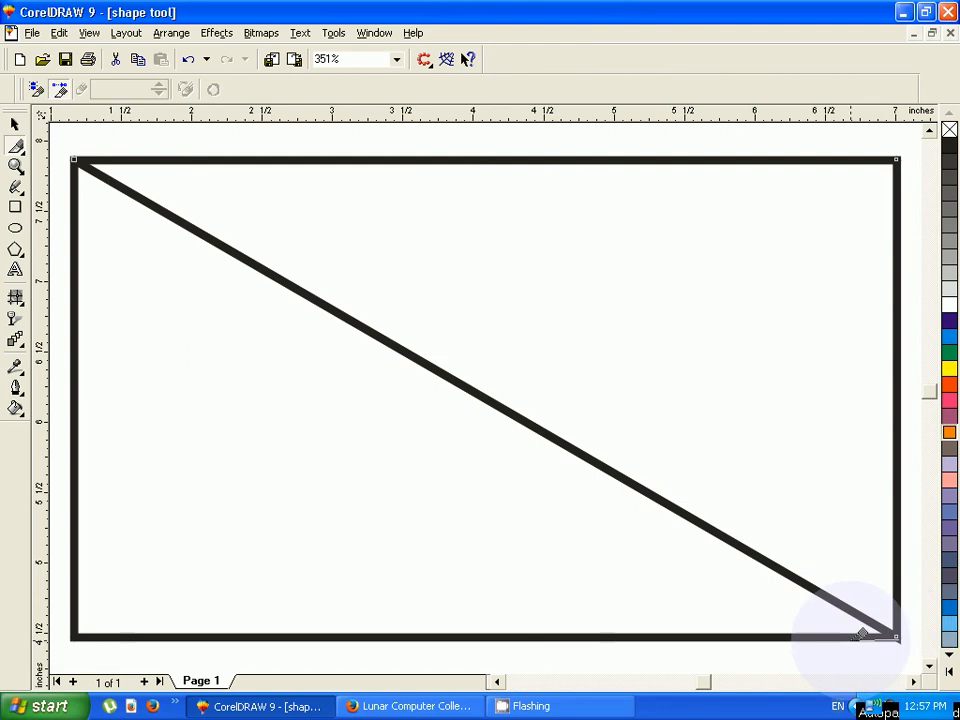
left_click(862, 633)
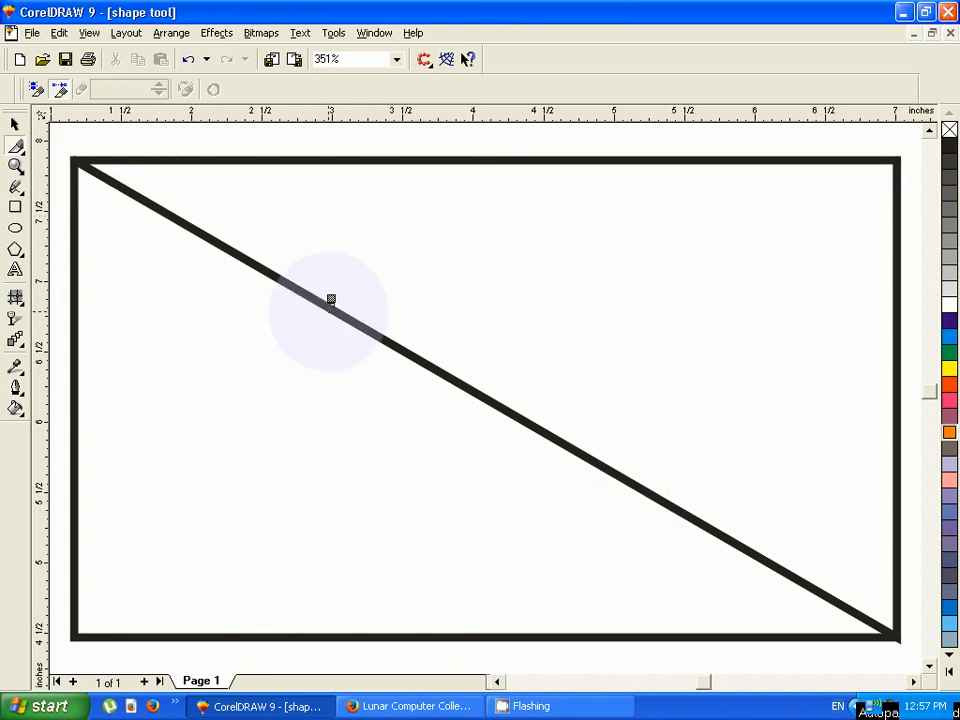
Move the two triangular halves of the rectangle apart, leaving a diagonal gap between them
left_click(14, 128)
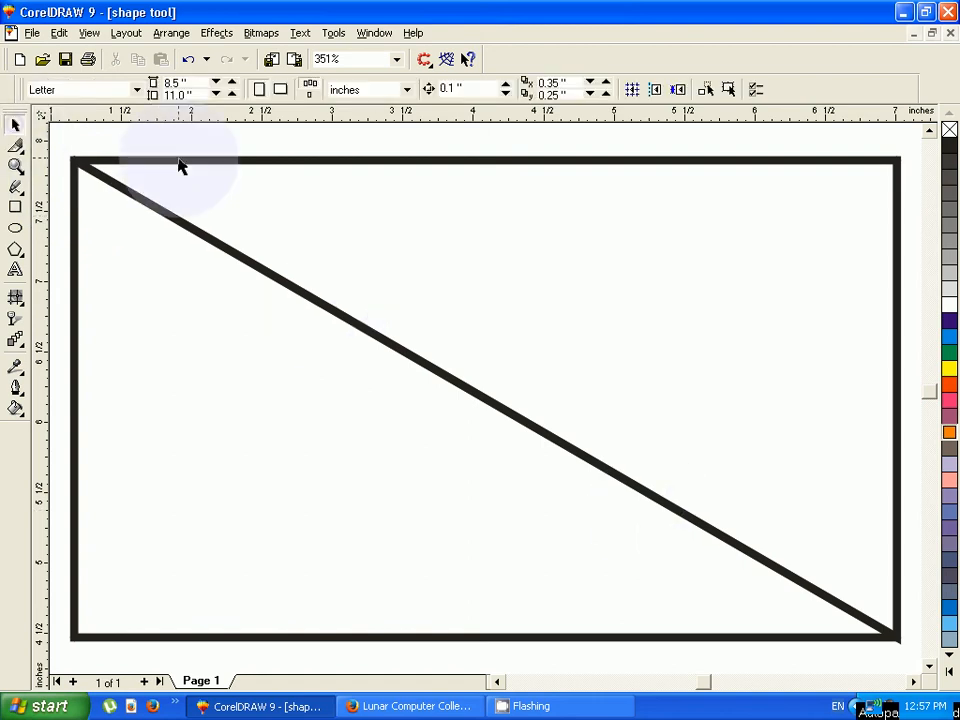
left_click(205, 158)
left_click(230, 177)
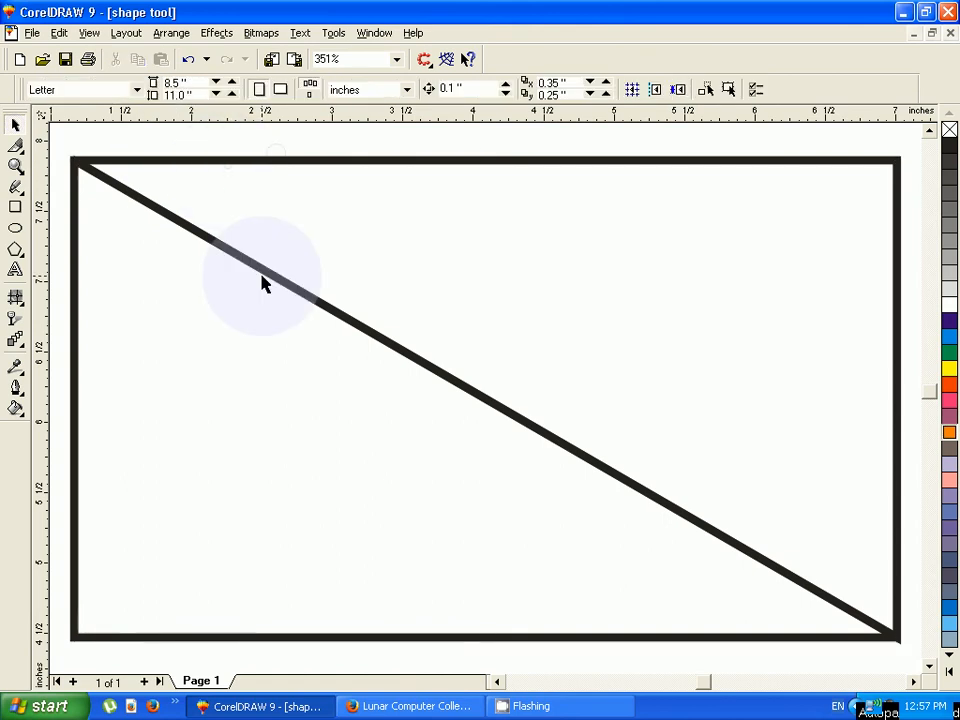
left_click_drag(261, 273, 248, 339)
left_click(364, 242)
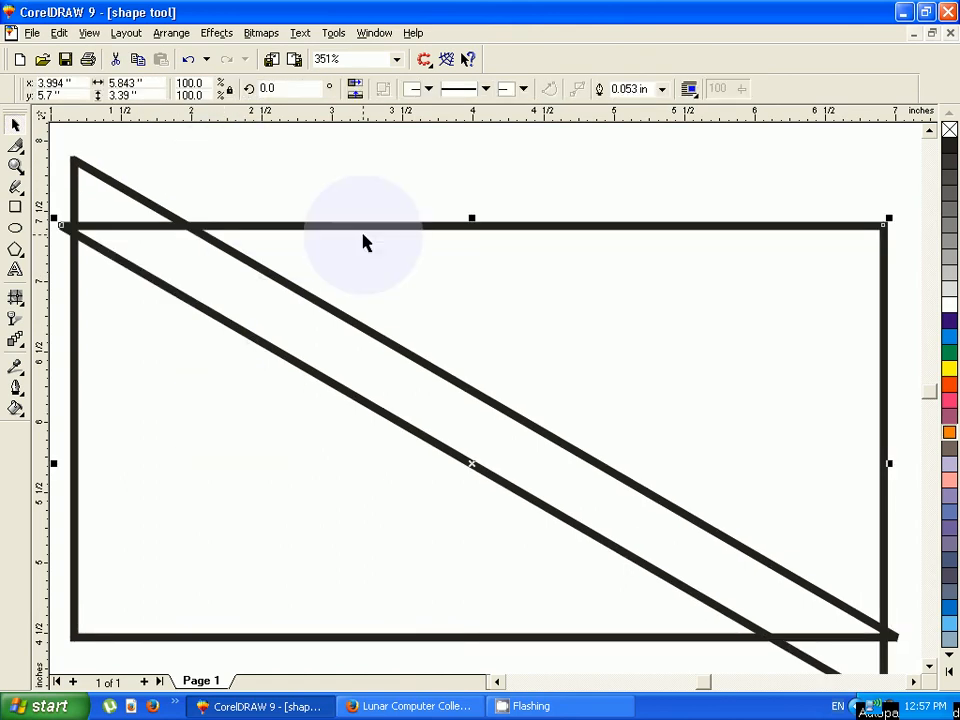
key("F3")
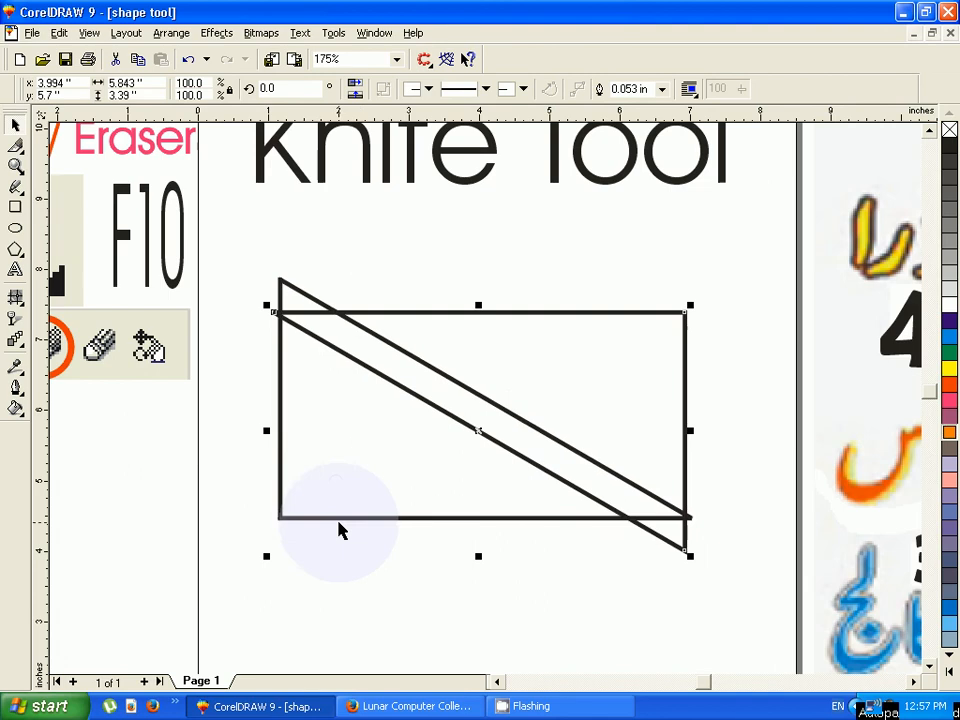
left_click_drag(342, 518, 345, 567)
left_click_drag(456, 313, 456, 259)
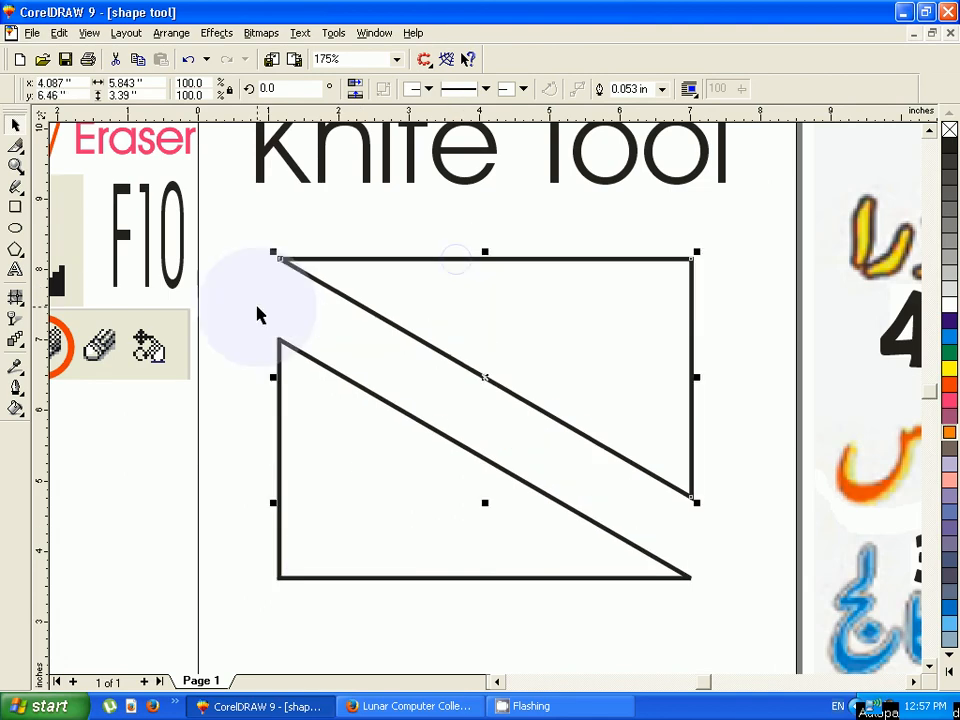
left_click(255, 301)
left_click_drag(393, 413, 371, 390)
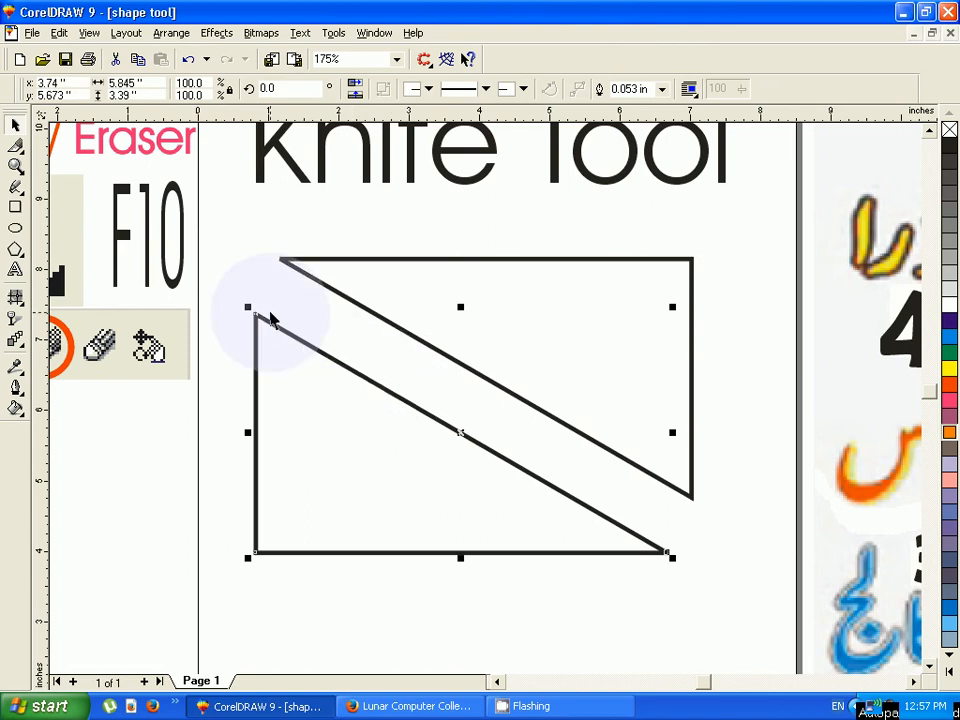
left_click(259, 238)
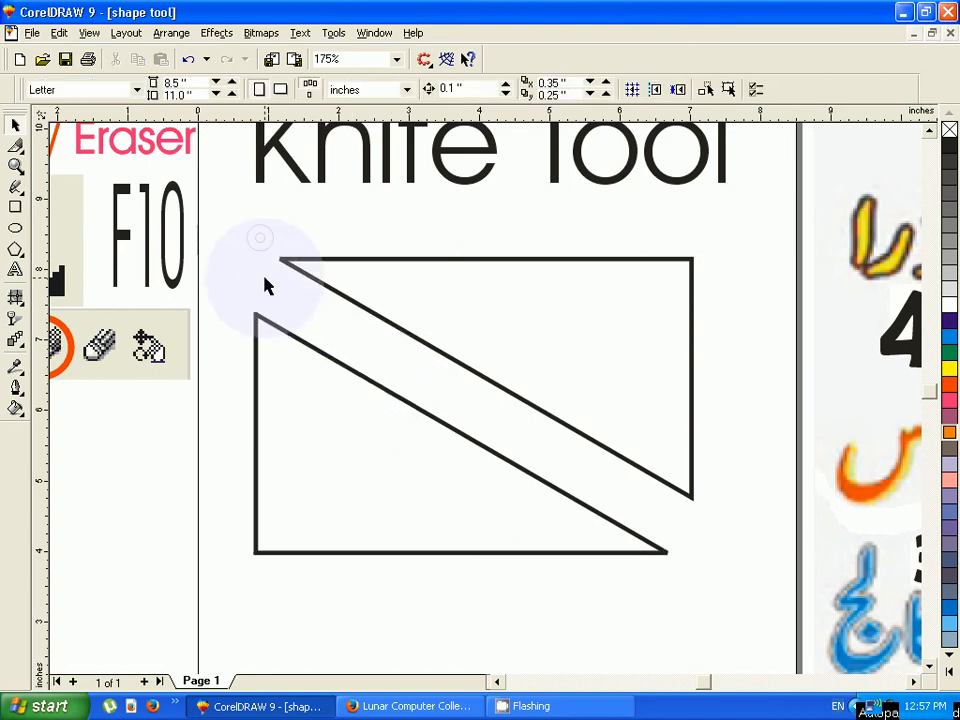
Cut the upper triangle with the Knife tool from the middle of its diagonal edge to its upper-right corner
left_click(487, 380)
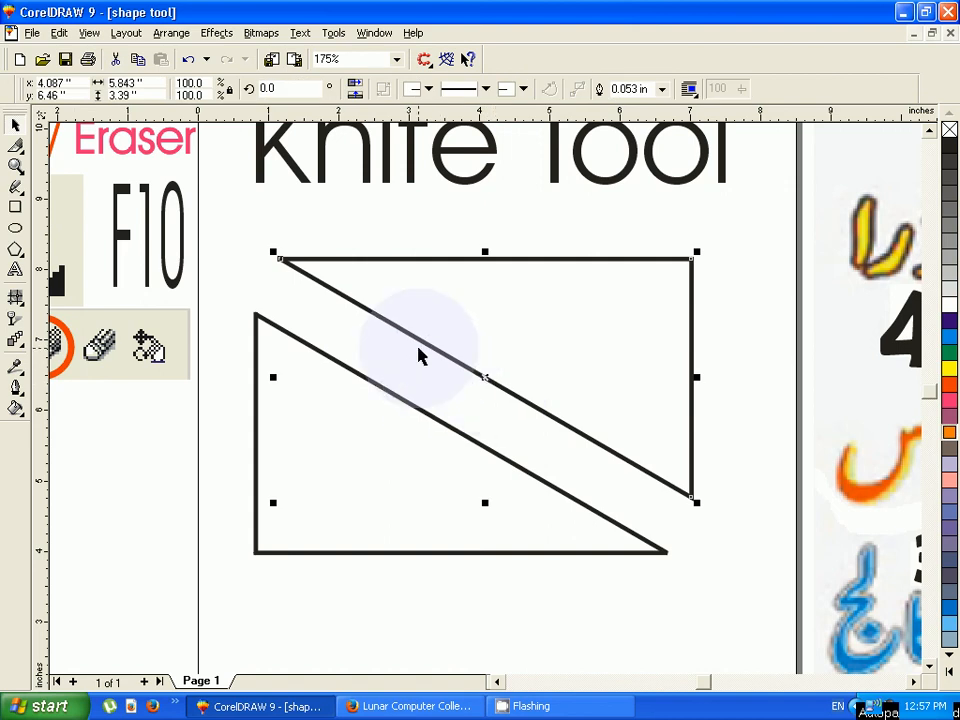
left_click(16, 148)
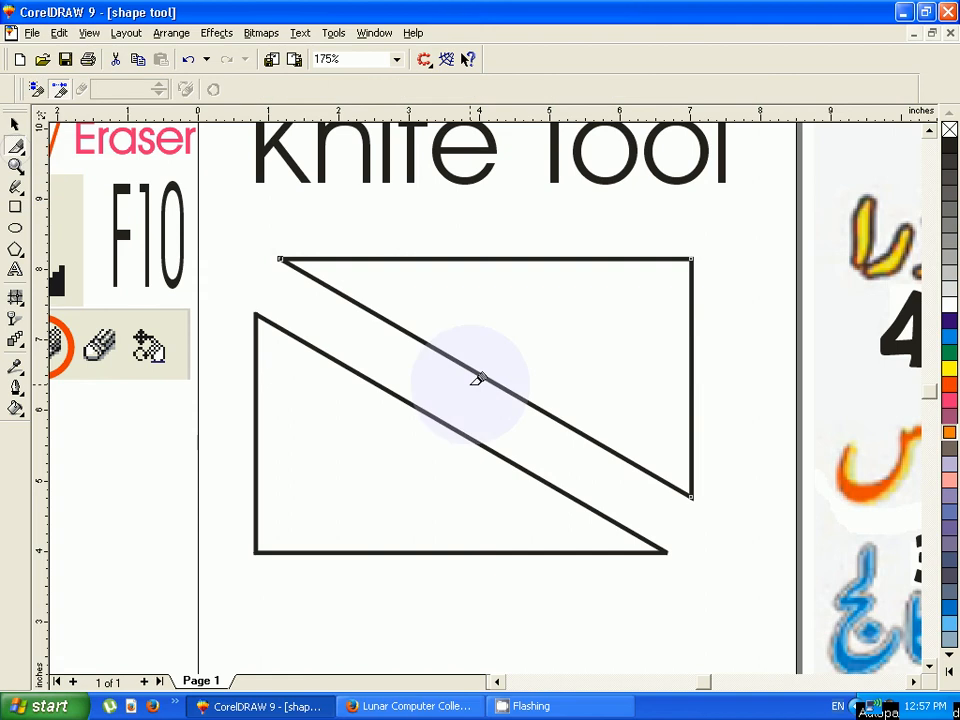
left_click(491, 377)
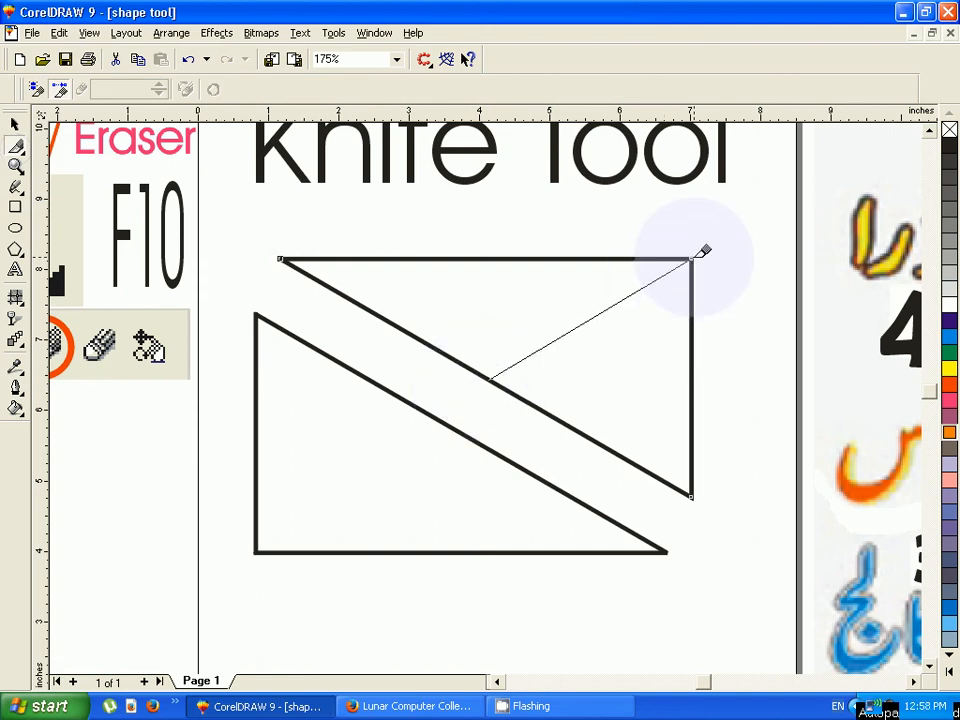
left_click(692, 260)
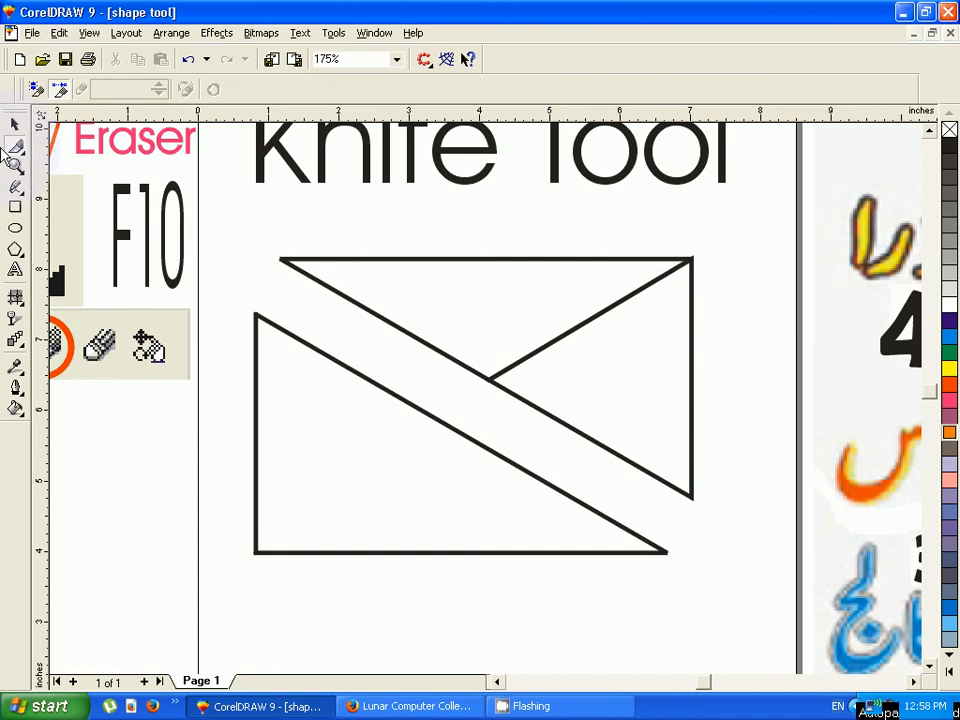
Move the top piece of the cut triangle up and left, away from the right-hand piece
left_click(15, 123)
left_click(422, 272)
left_click_drag(422, 272, 388, 244)
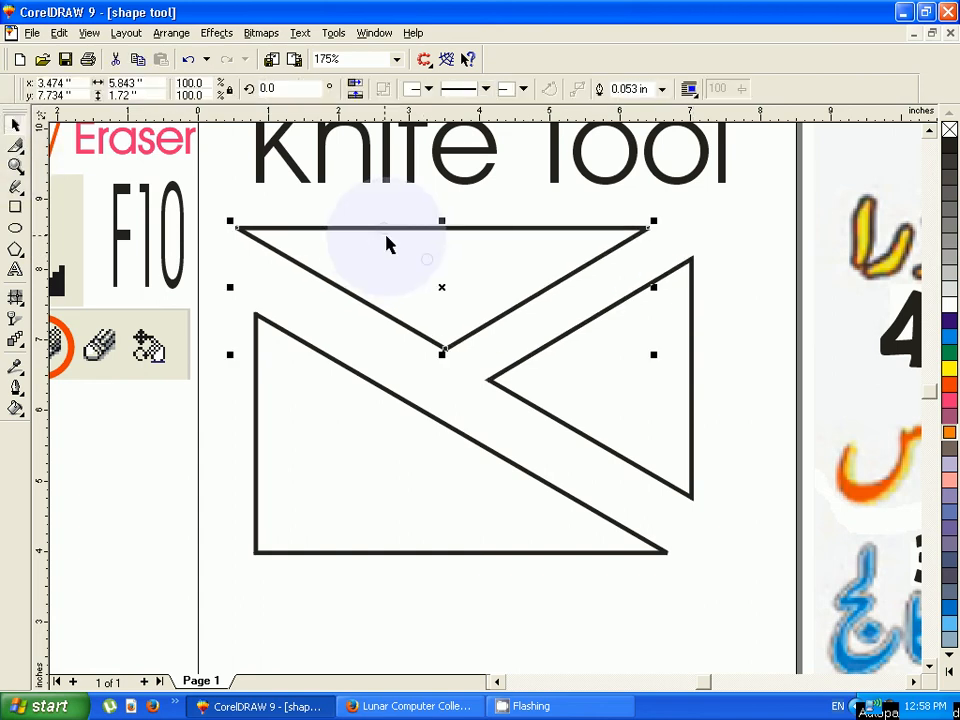
left_click(347, 415)
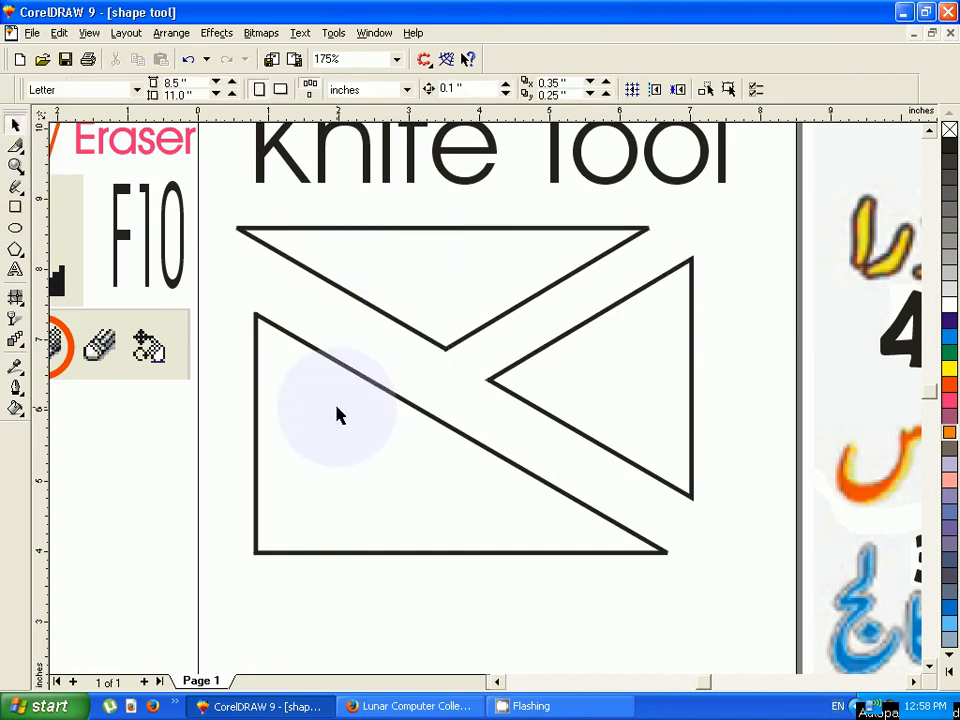
Cut the top triangle with the Knife tool from the middle of its upper edge to its left slanted edge
key("space")
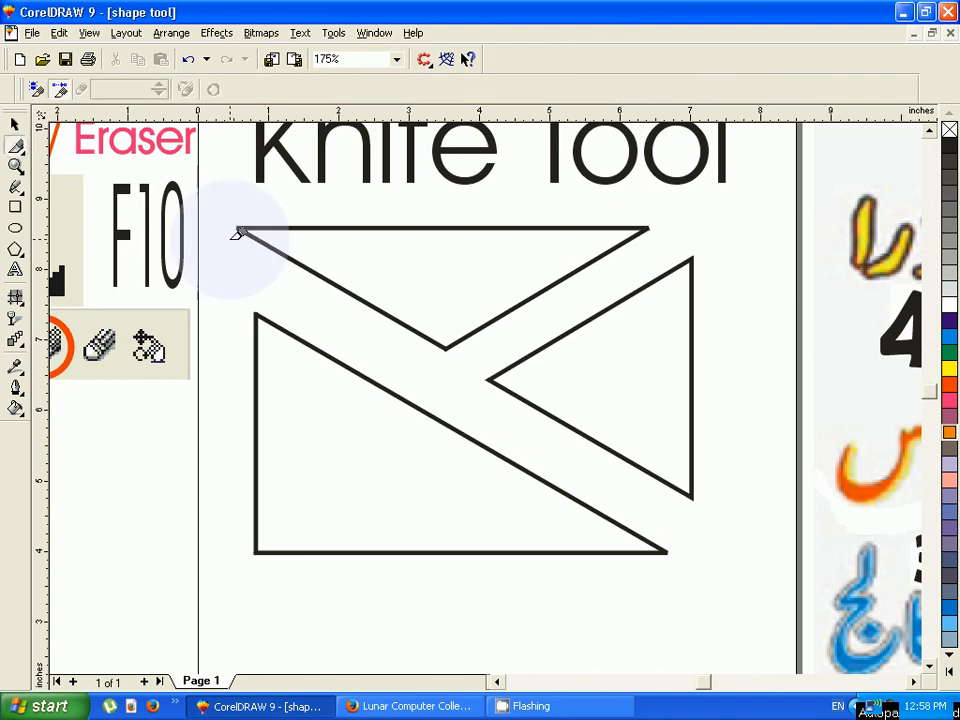
left_click(415, 228)
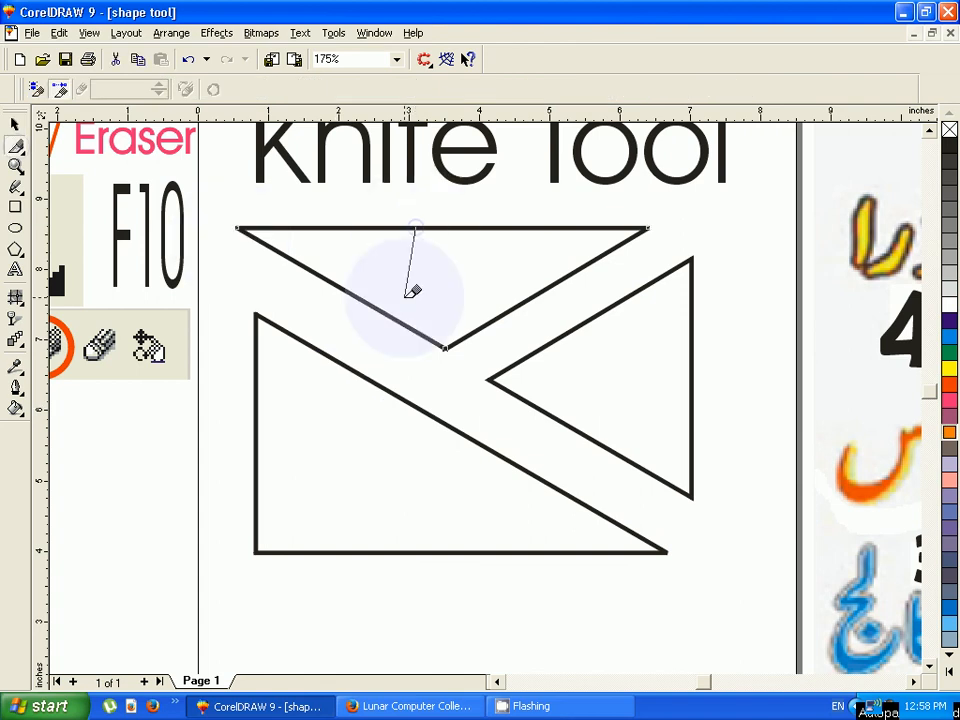
left_click(369, 302)
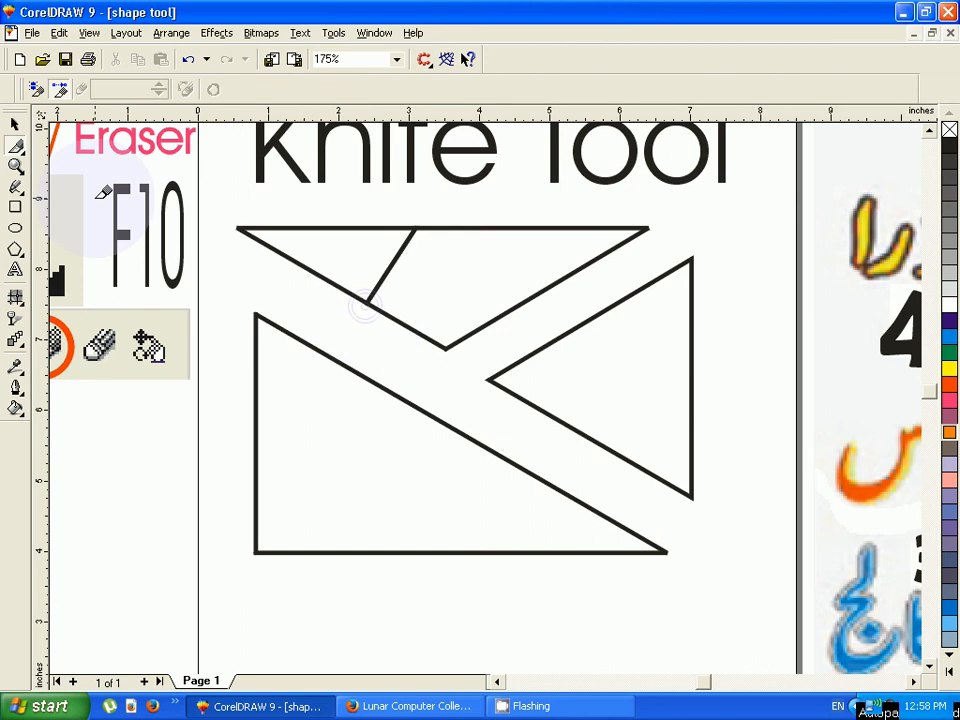
Move the small triangle up and left off the top piece and slightly shift the remaining four-sided piece
key("space")
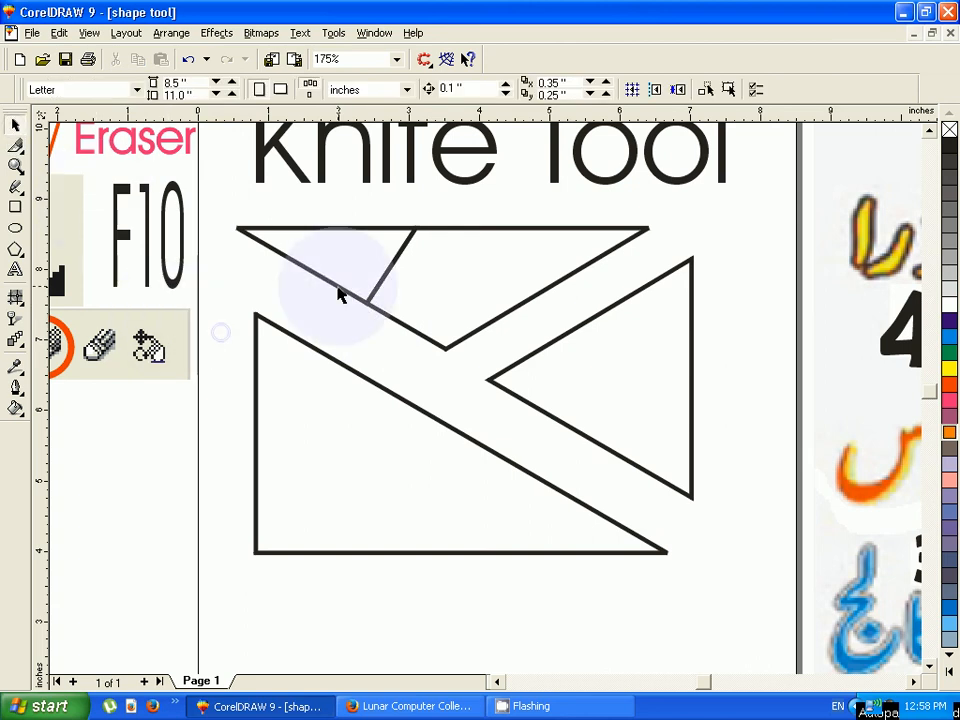
left_click_drag(338, 293, 301, 275)
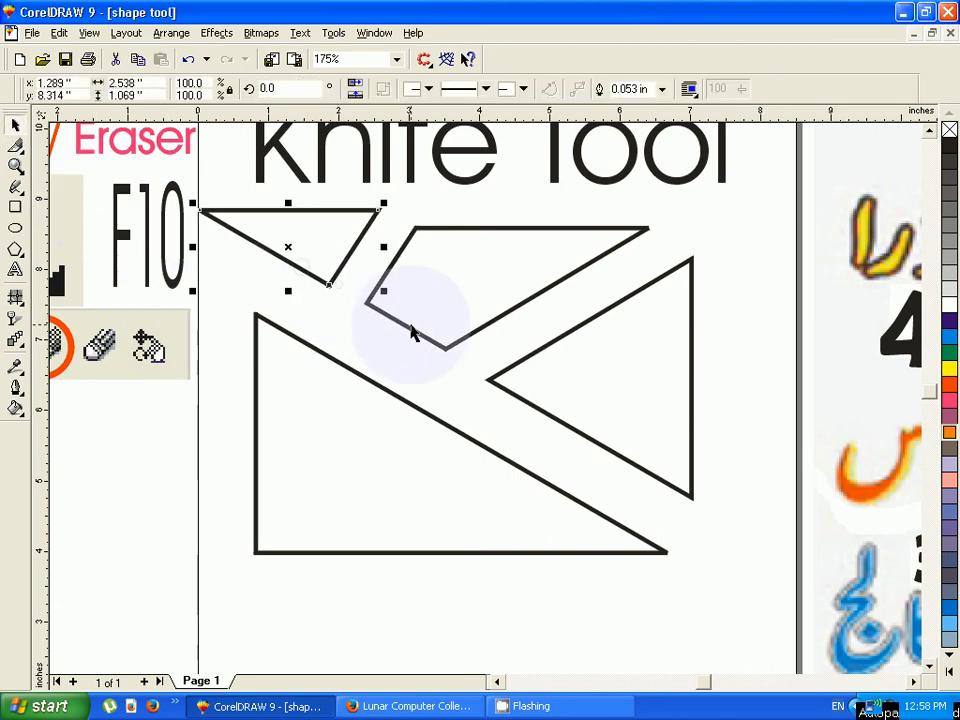
left_click(432, 346)
mouse_move(432, 346)
left_mouse_down()
mouse_move(450, 350)
mouse_move(419, 337)
left_mouse_up()
left_click(445, 345)
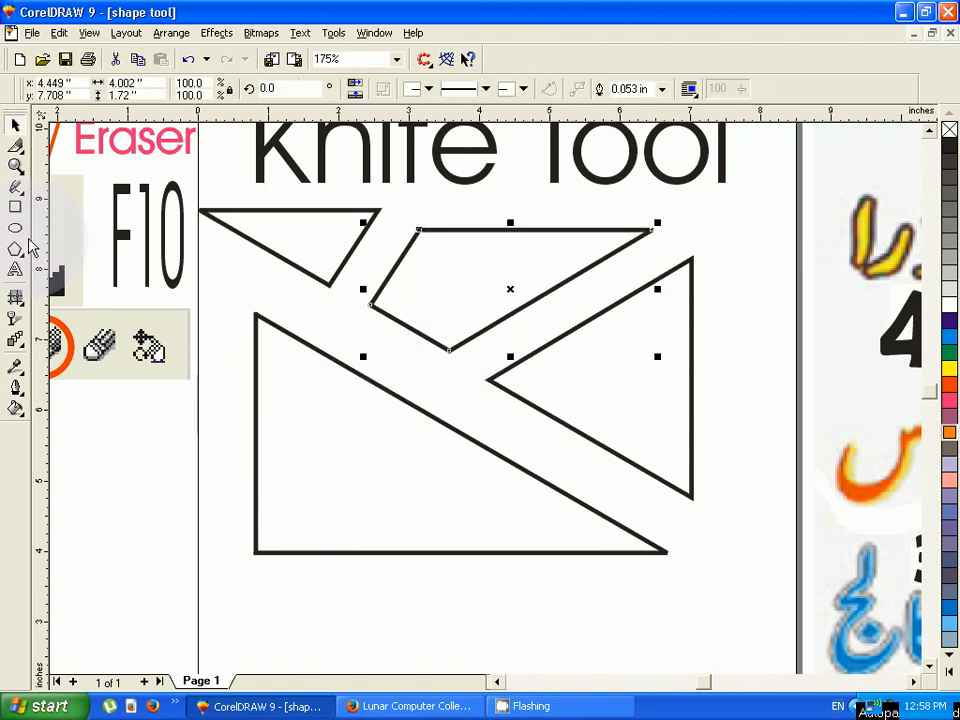
Cut the large lower-left triangle freehand with the Knife tool from the middle of its vertical edge to its diagonal edge
left_click(17, 145)
left_click(256, 431)
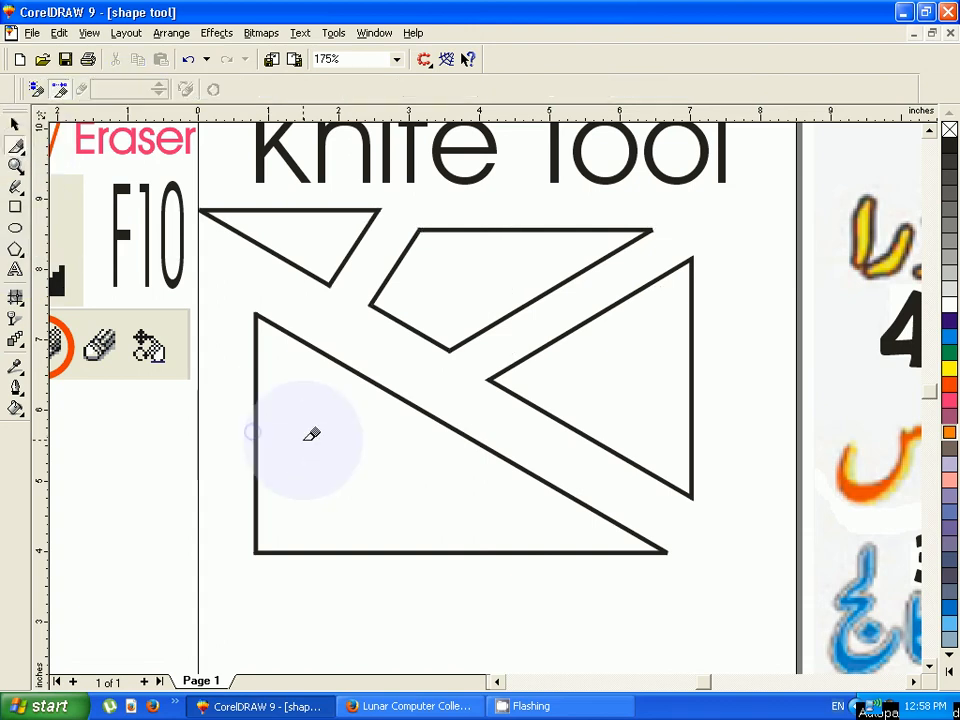
mouse_move(311, 433)
left_mouse_down()
mouse_move(315, 420)
mouse_move(410, 388)
mouse_move(408, 400)
left_mouse_up()
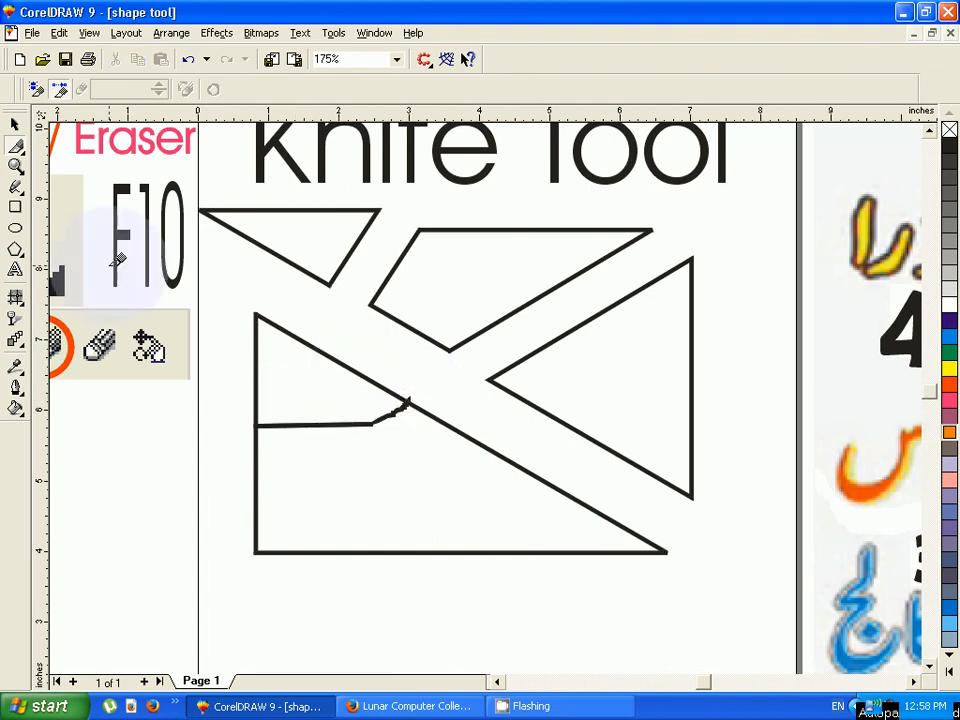
Move the upper cut piece up and left, and the bottom piece slightly down and right, to separate them
key("space")
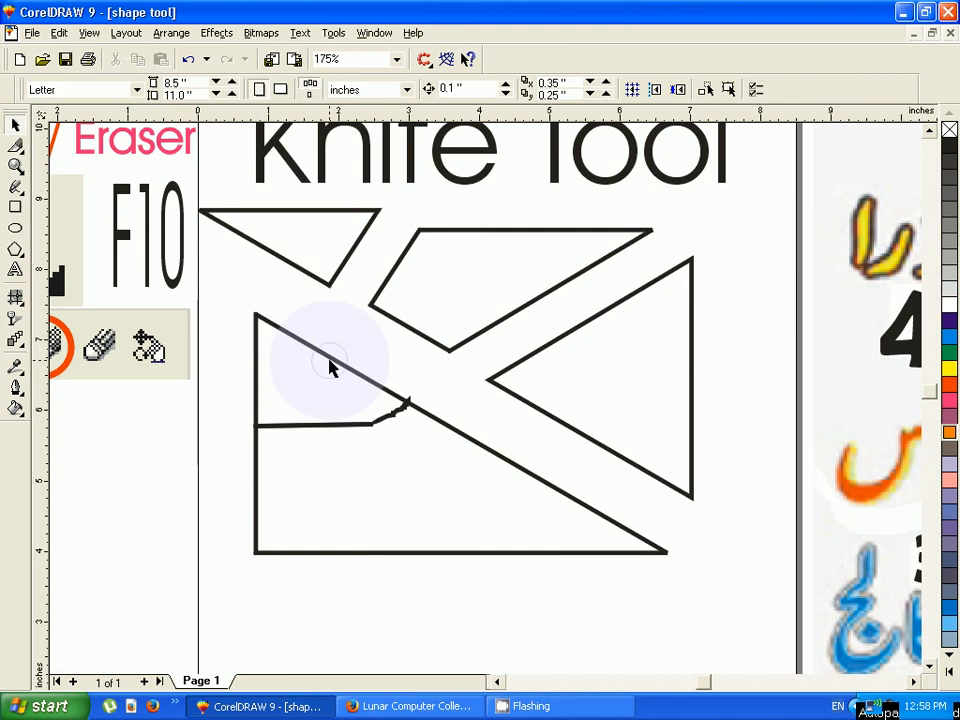
left_click_drag(330, 366, 297, 339)
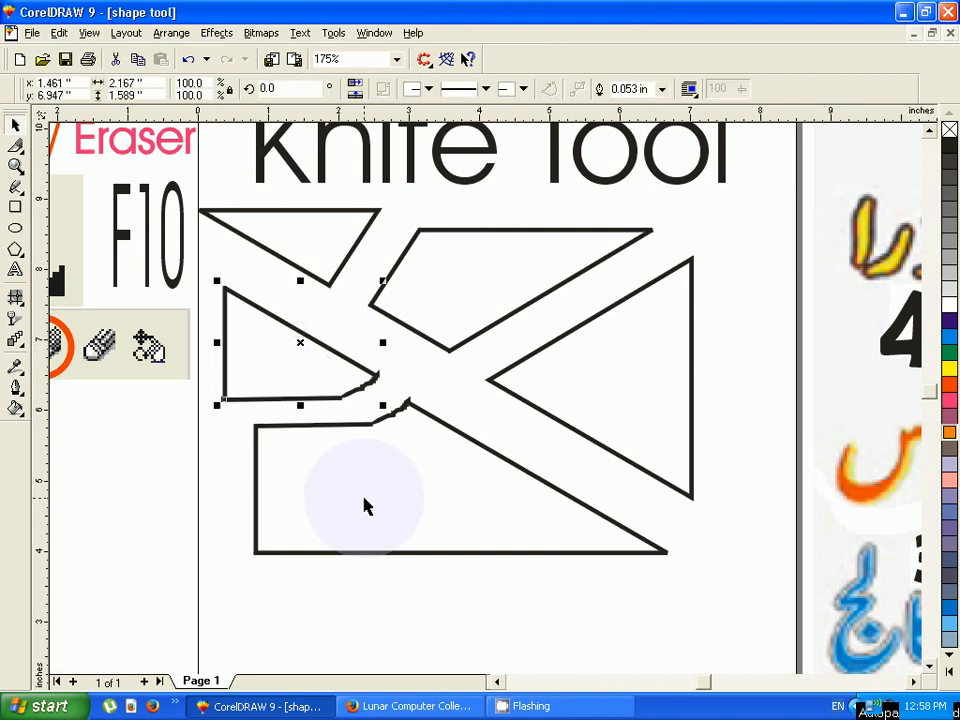
left_click(353, 521)
left_click_drag(383, 556, 394, 580)
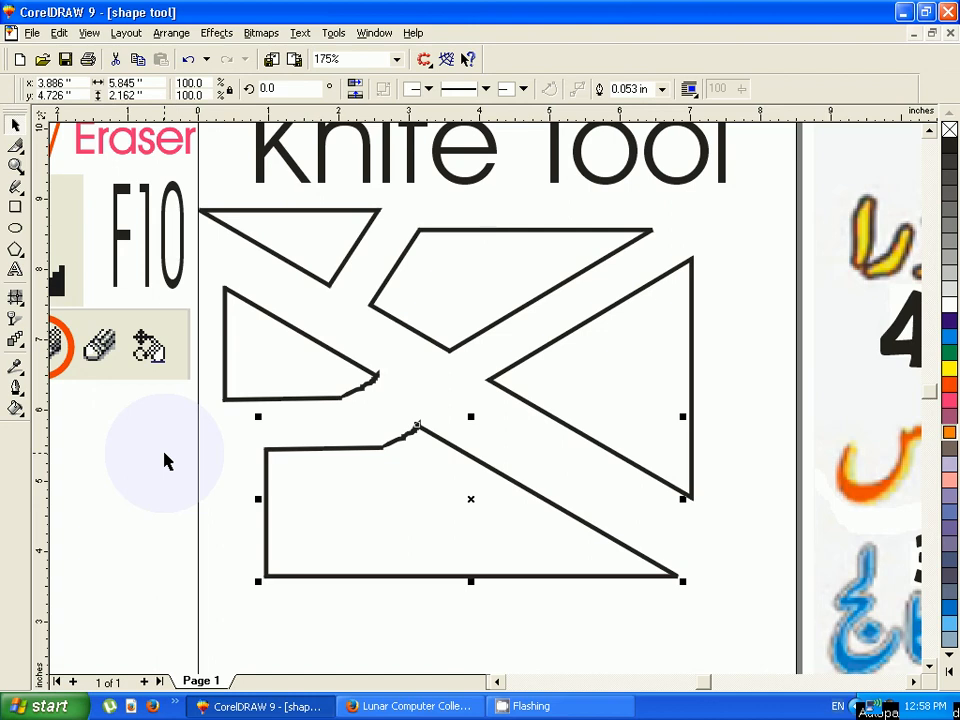
Cut the right-hand triangle with the Knife tool from its upper slanted edge straight to its vertical edge
left_click(18, 156)
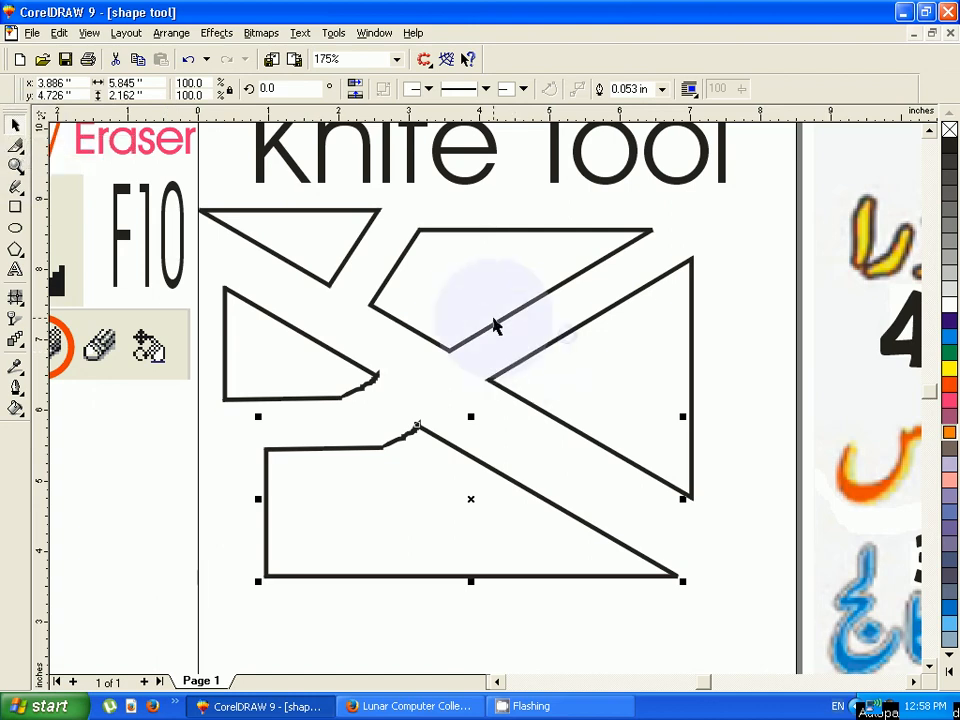
key("x")
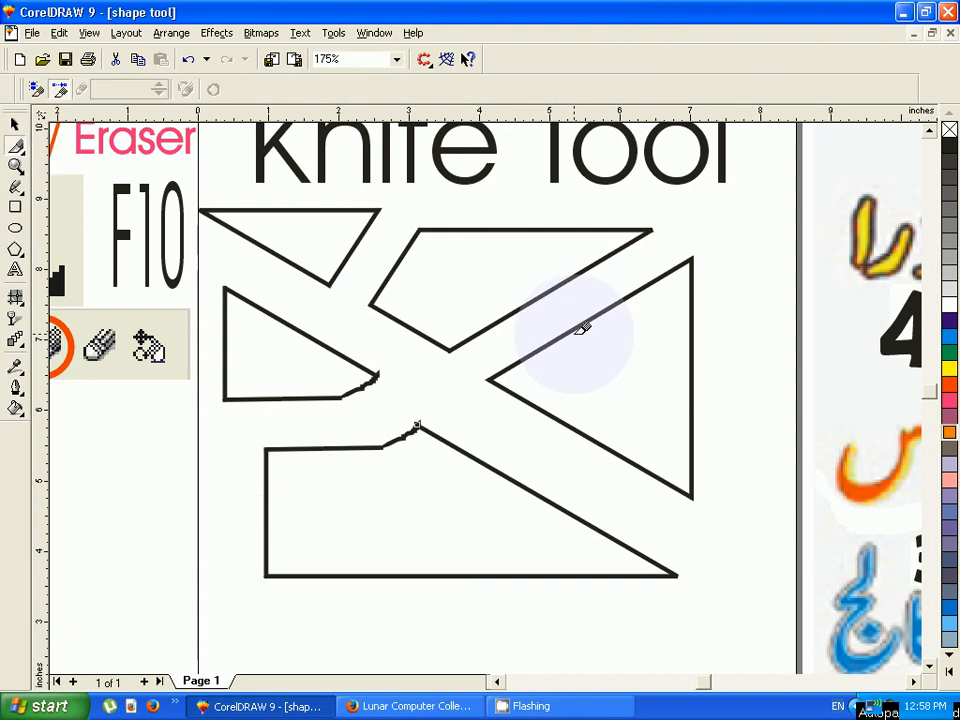
left_click(576, 330)
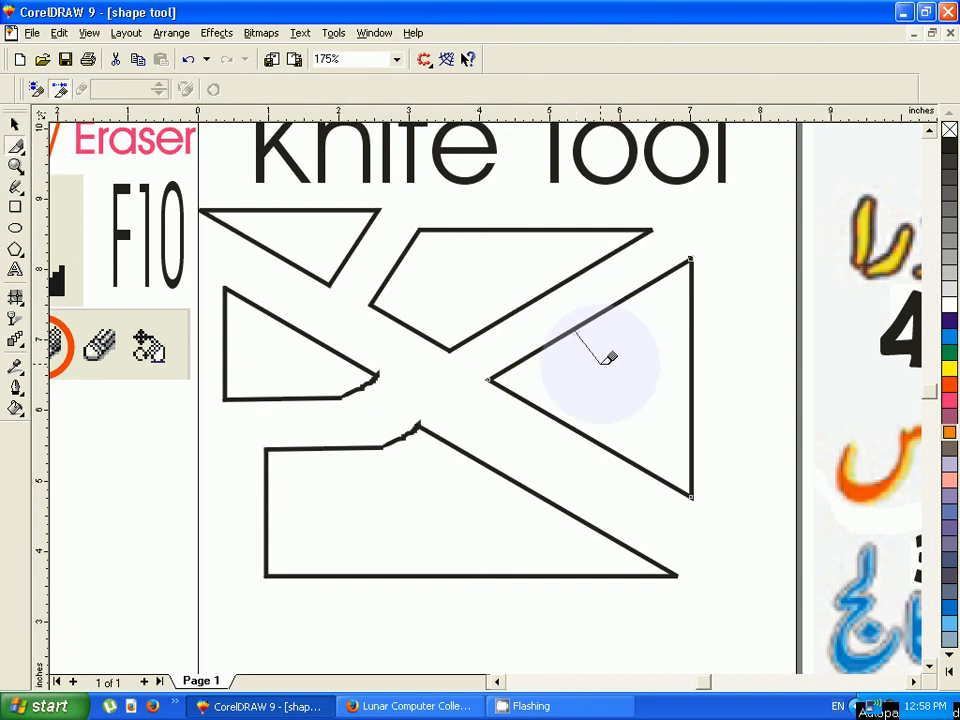
left_click(693, 412)
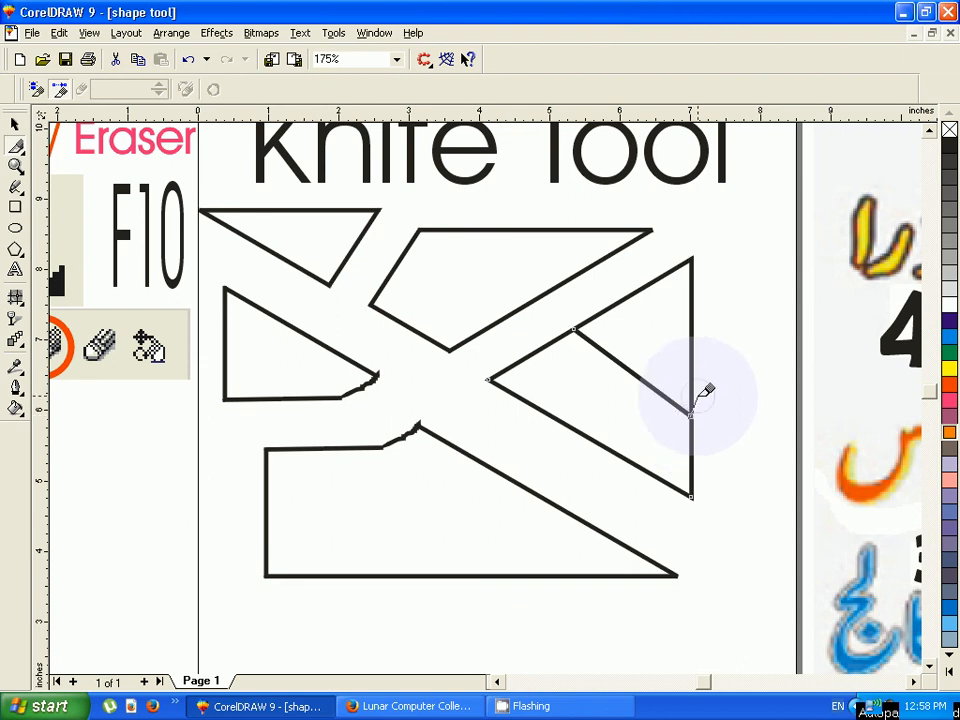
left_click(346, 301)
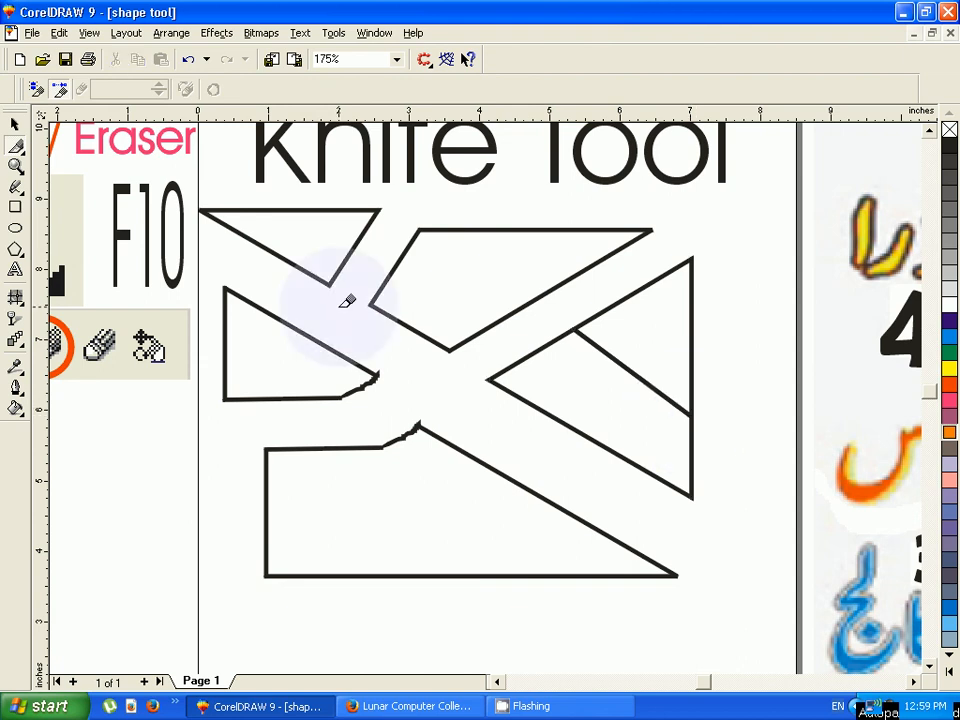
Move the lower piece of the right-hand triangle down and left, and its upper triangular piece up and right
left_click(17, 126)
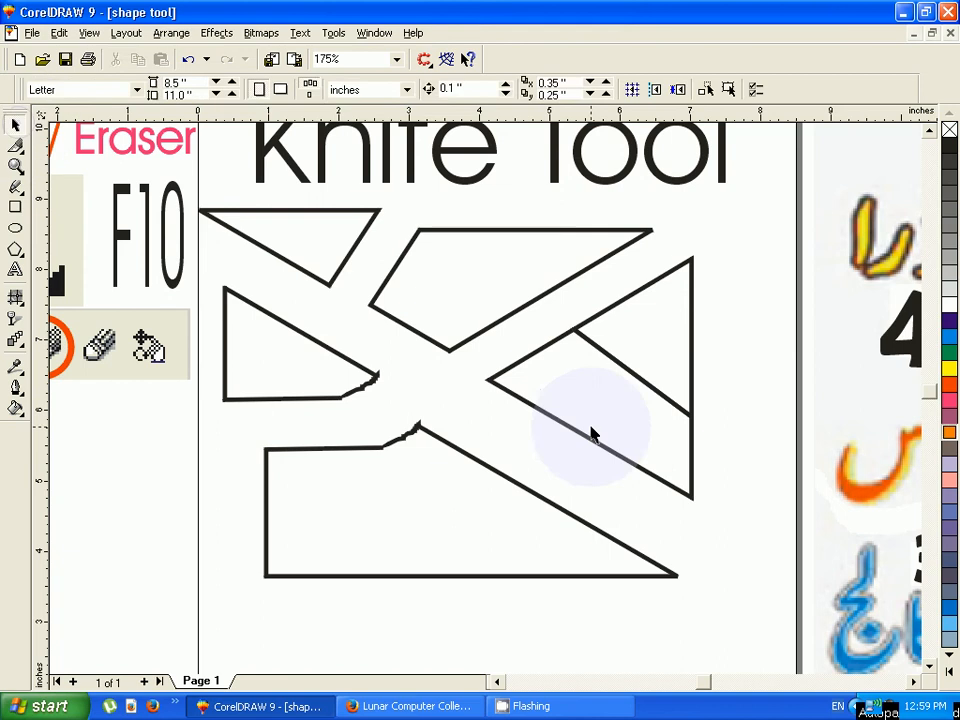
left_click_drag(591, 433, 579, 470)
left_click(692, 378)
left_click_drag(692, 378, 724, 346)
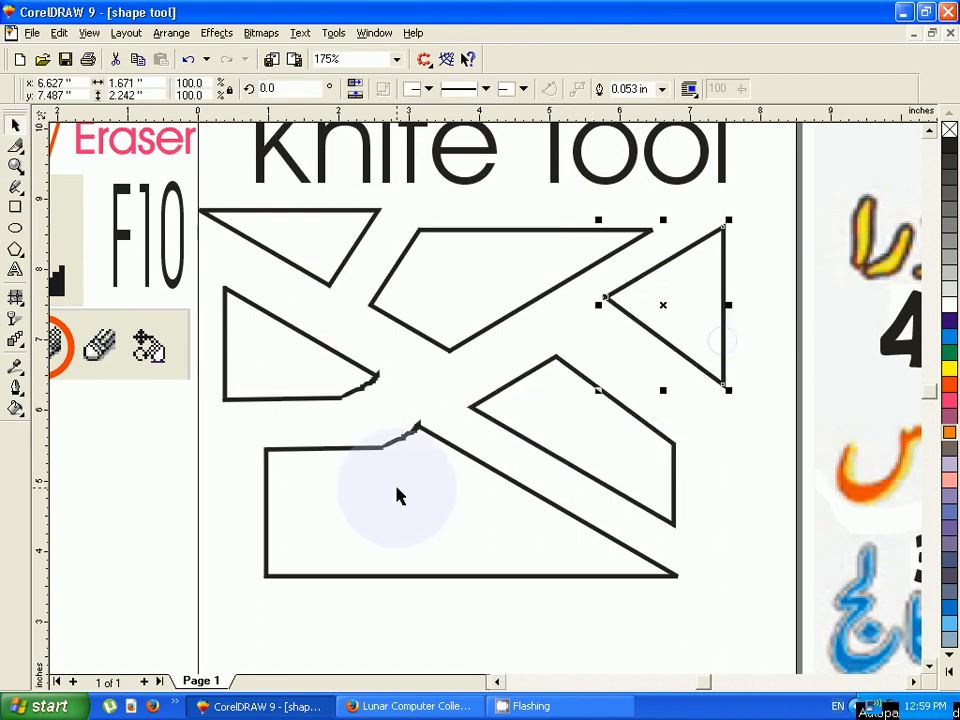
Switch to Firefox to show the Lunar Computer College YouTube channel page, and return to the CorelDRAW drawing
key("F3")
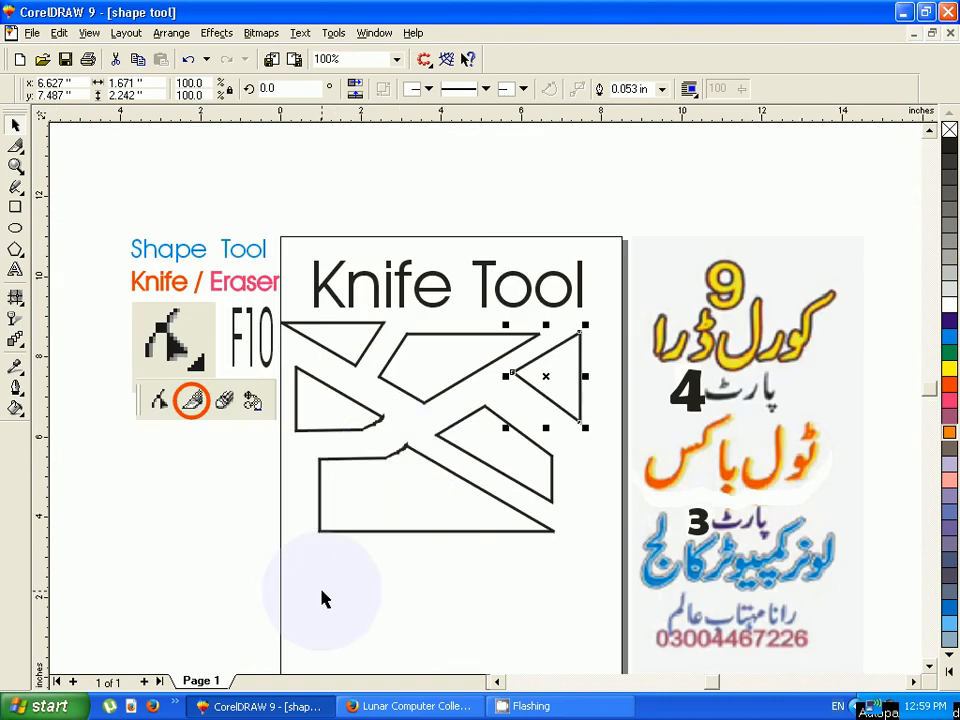
left_click(389, 708)
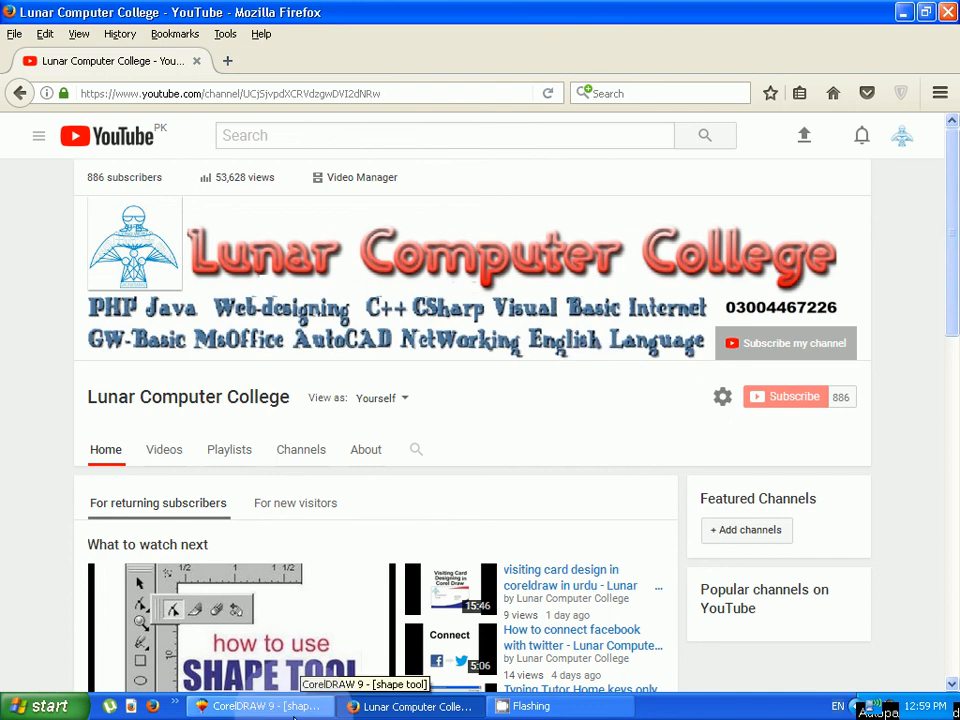
left_click(258, 706)
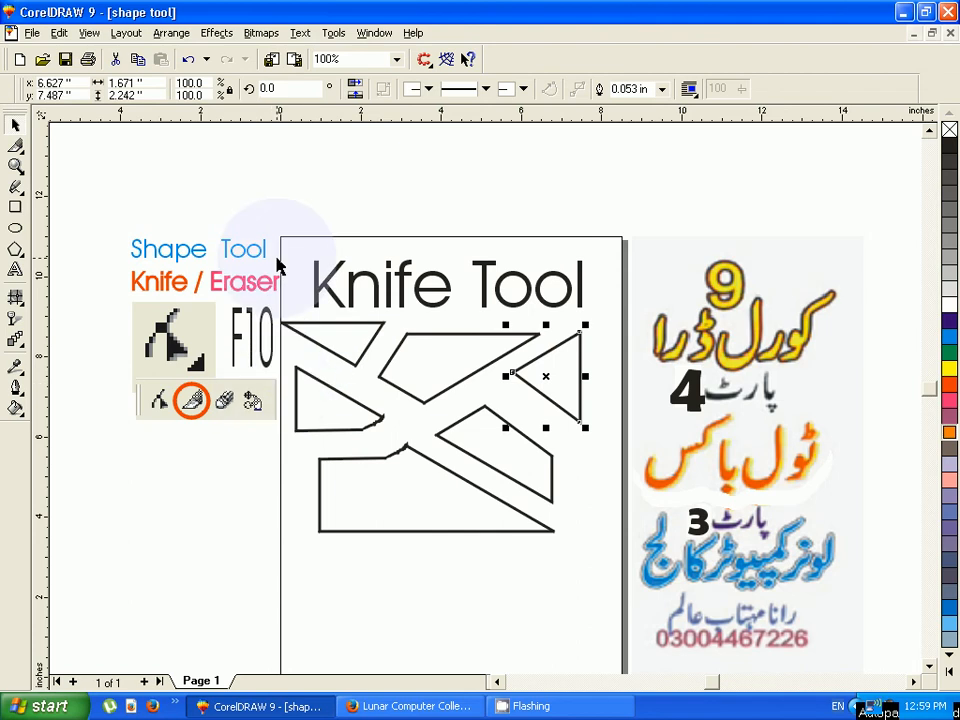
Change the page heading from "Knife Tool" to "Eraser Tool" and deselect it
left_click_drag(321, 466, 343, 545)
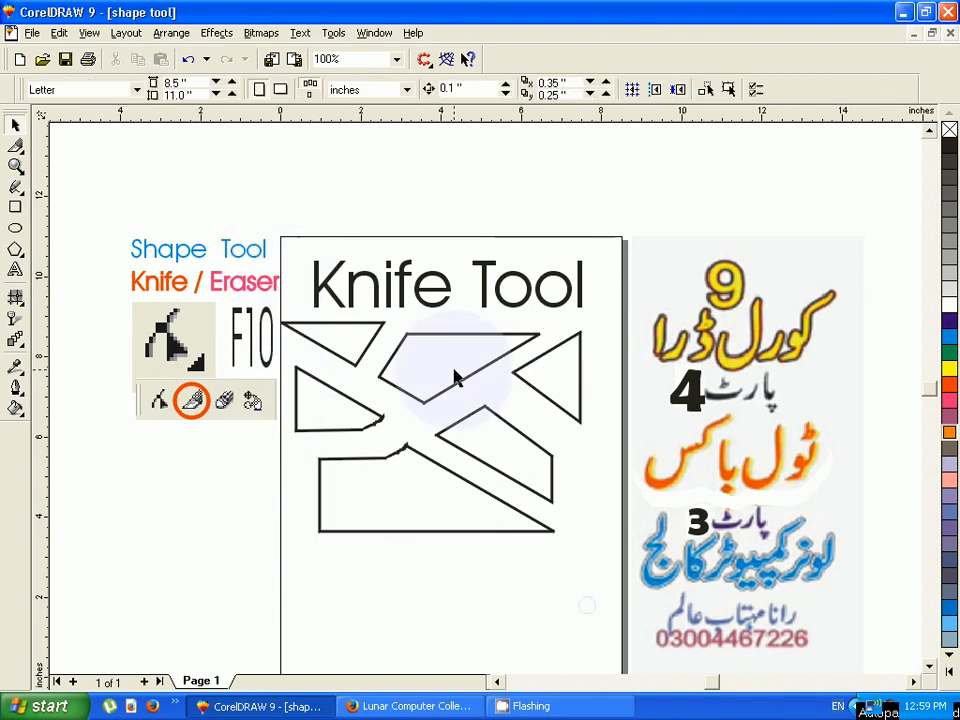
left_click(401, 304)
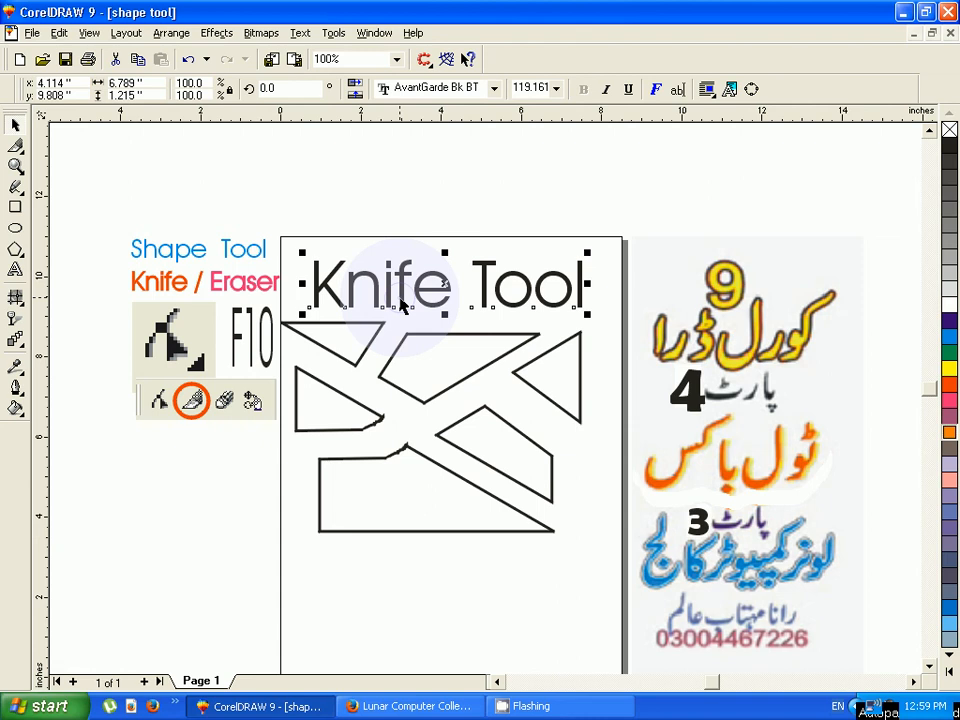
left_click(16, 271)
left_click_drag(447, 285, 305, 285)
type("Era")
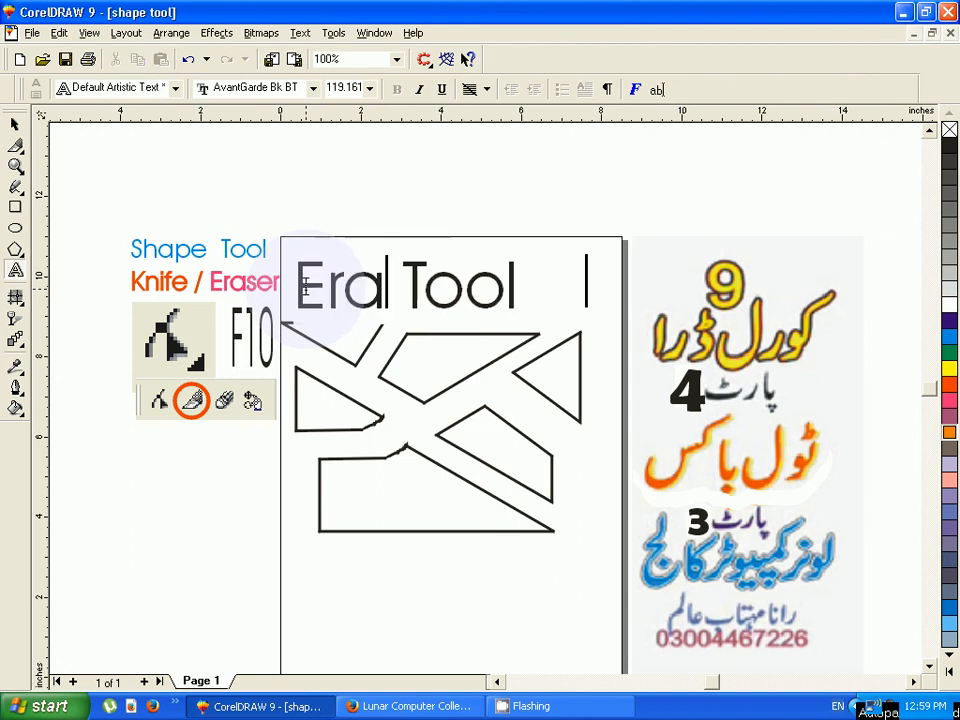
type("ser")
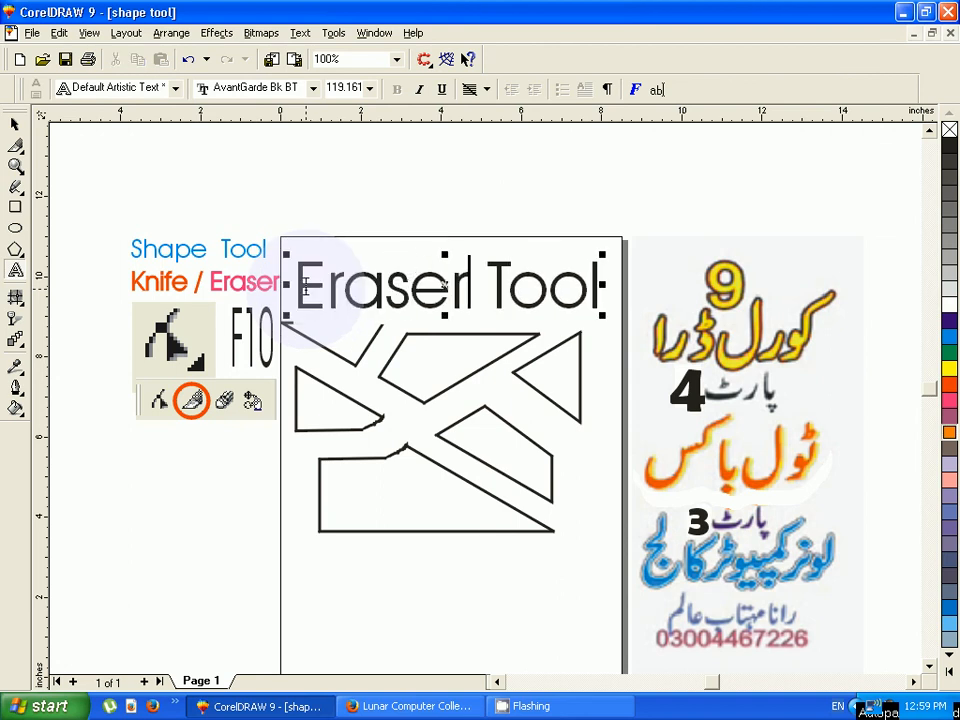
key("ctrl+space")
left_click(215, 152)
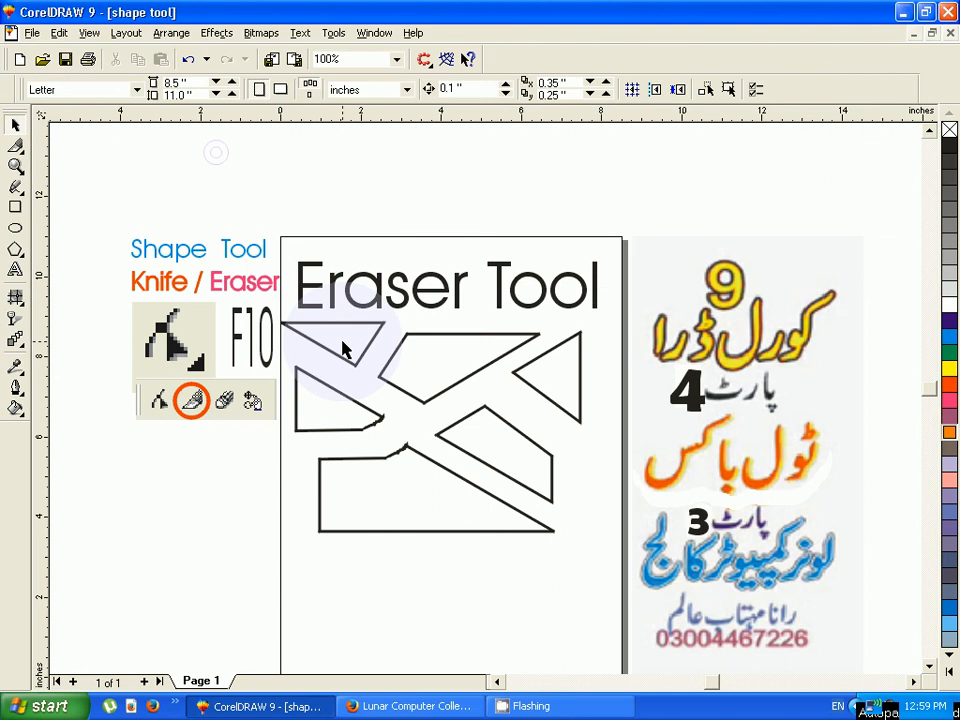
Delete all six cut pieces below the "Eraser Tool" heading
left_click(344, 355)
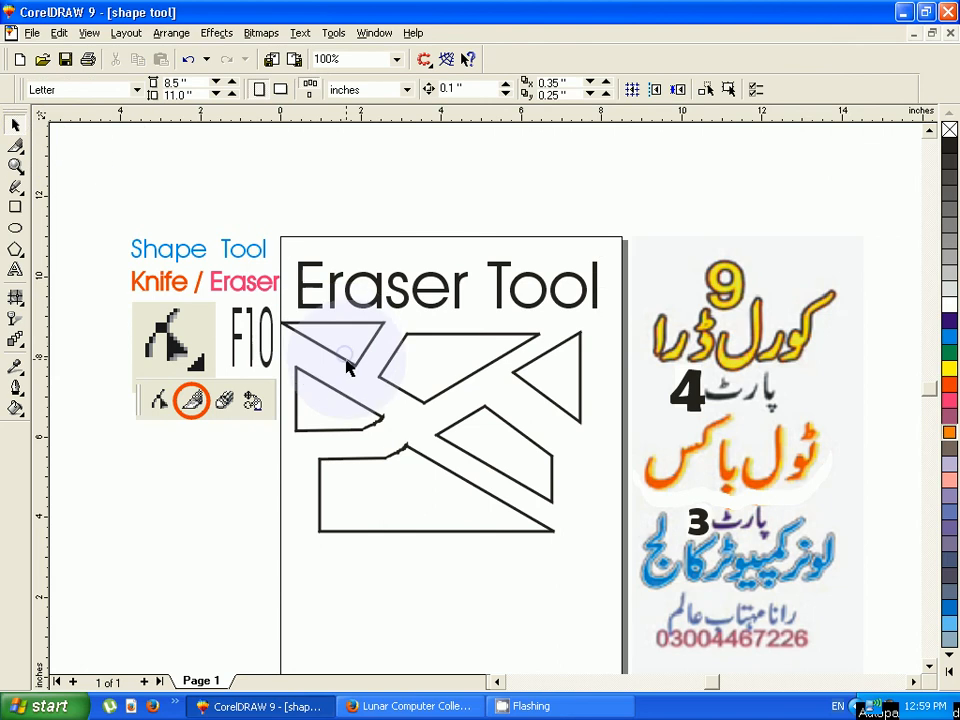
left_click(355, 376)
left_click_drag(355, 376, 408, 398)
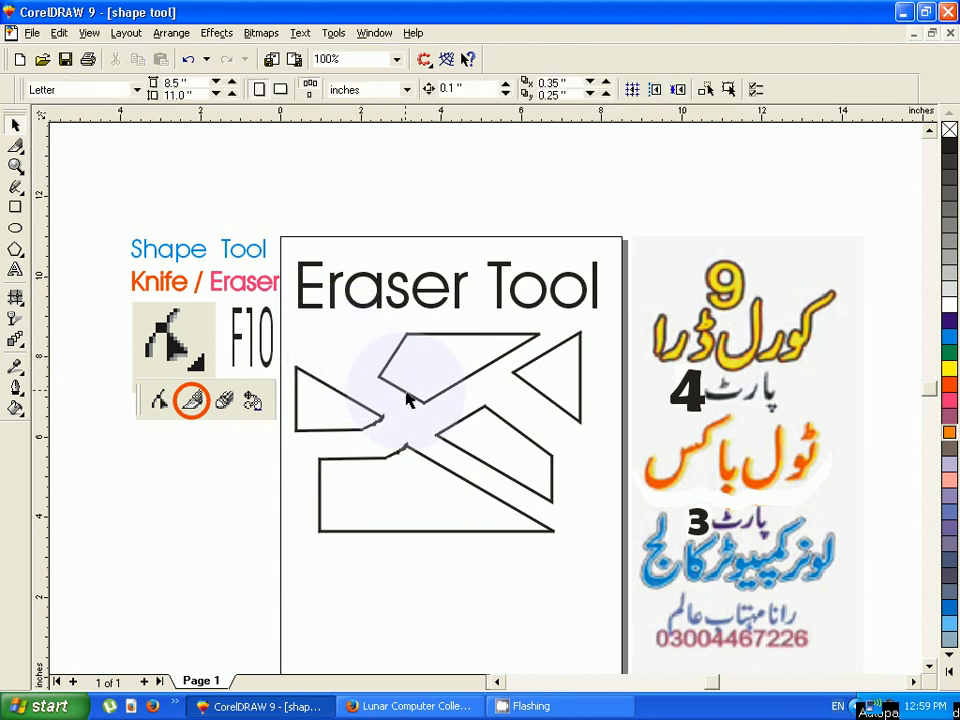
left_click(408, 393)
key("Delete")
left_click(348, 430)
key("Delete")
left_click(358, 460)
key("Delete")
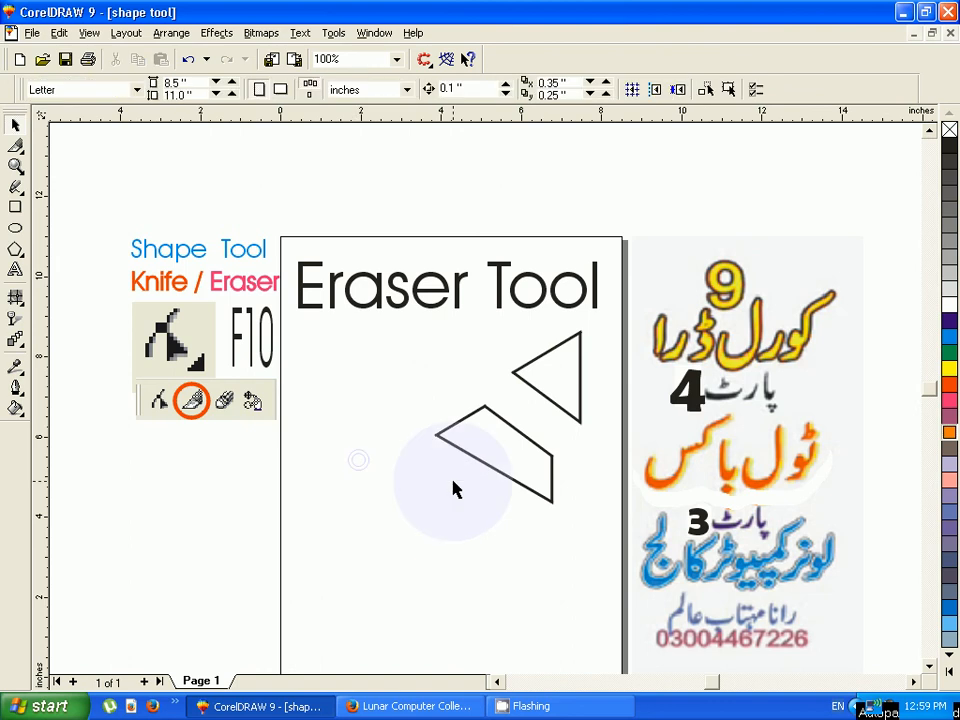
left_click(499, 472)
key("Delete")
left_click(565, 408)
key("Delete")
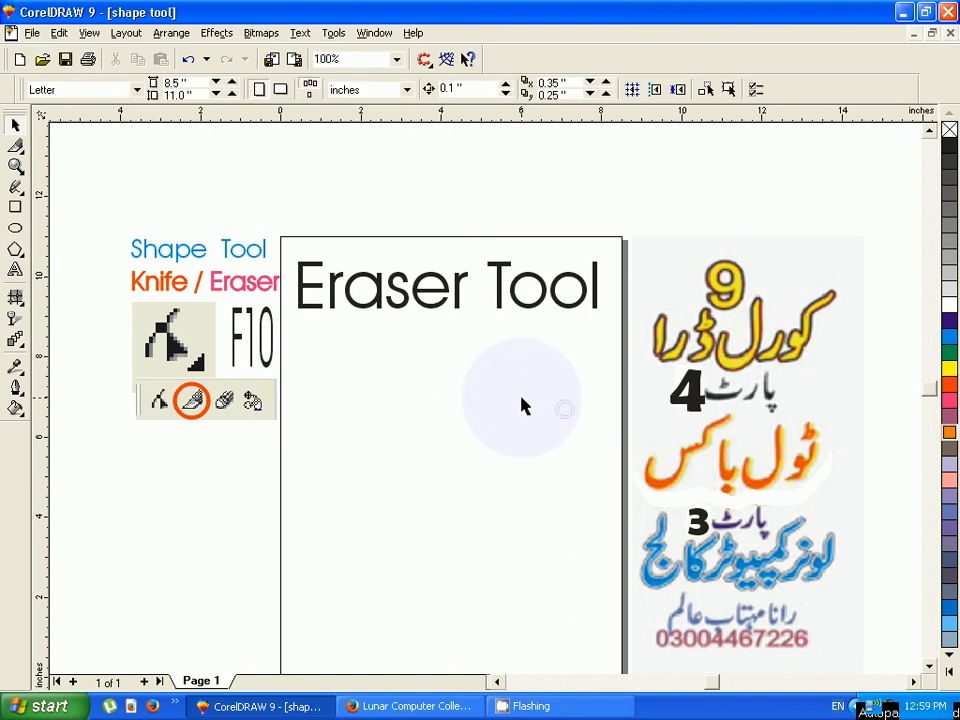
Draw a square about 4.56 inches wide below the heading and select it
left_click(15, 209)
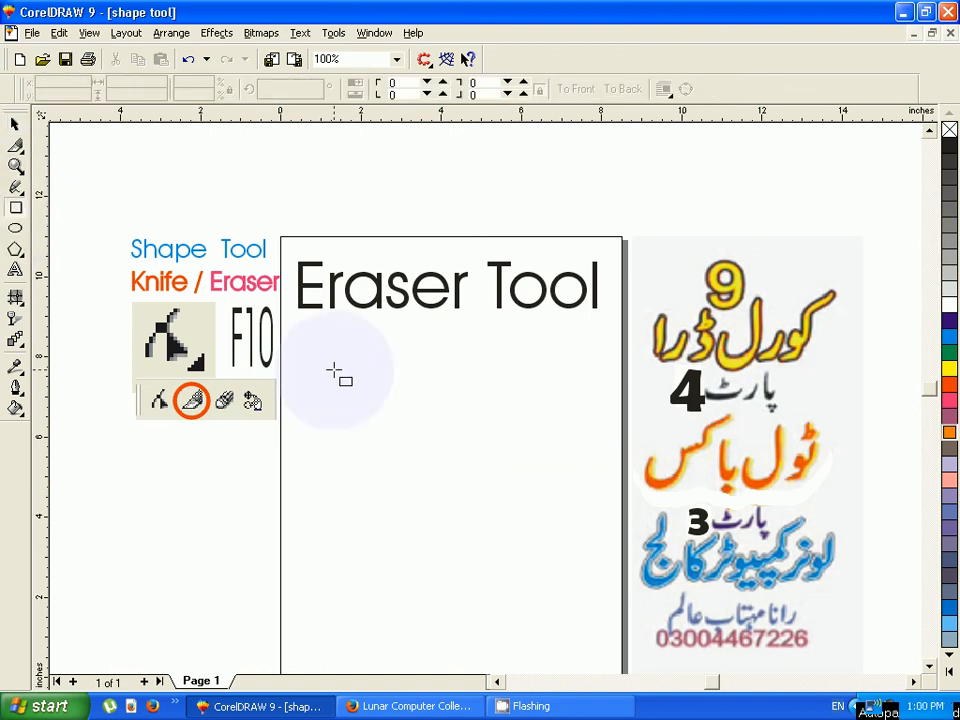
left_click_drag(334, 370, 517, 515)
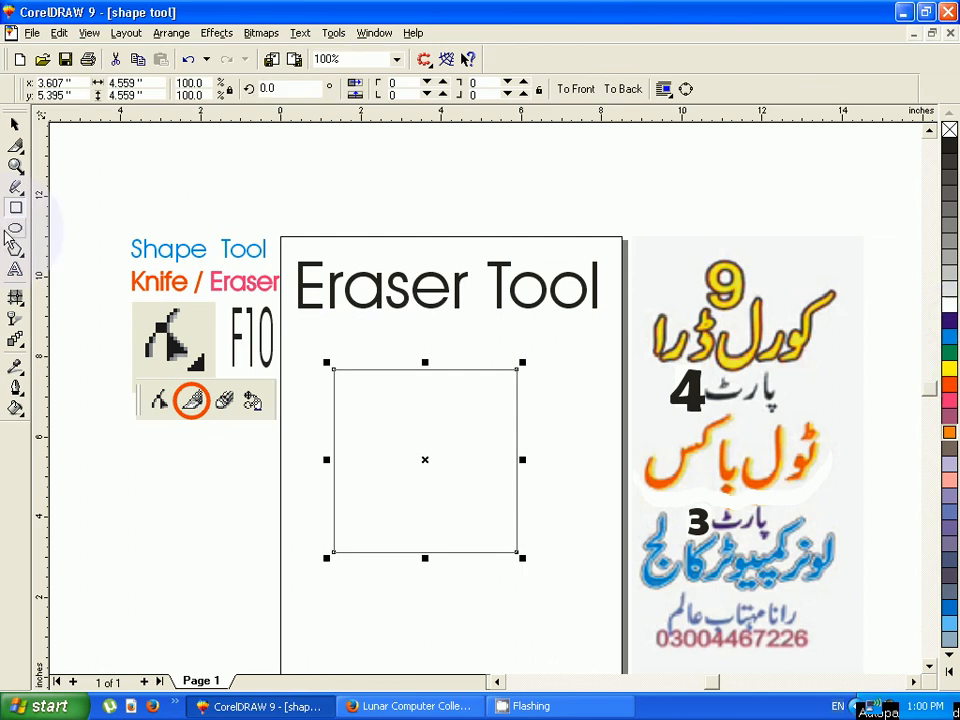
key("space")
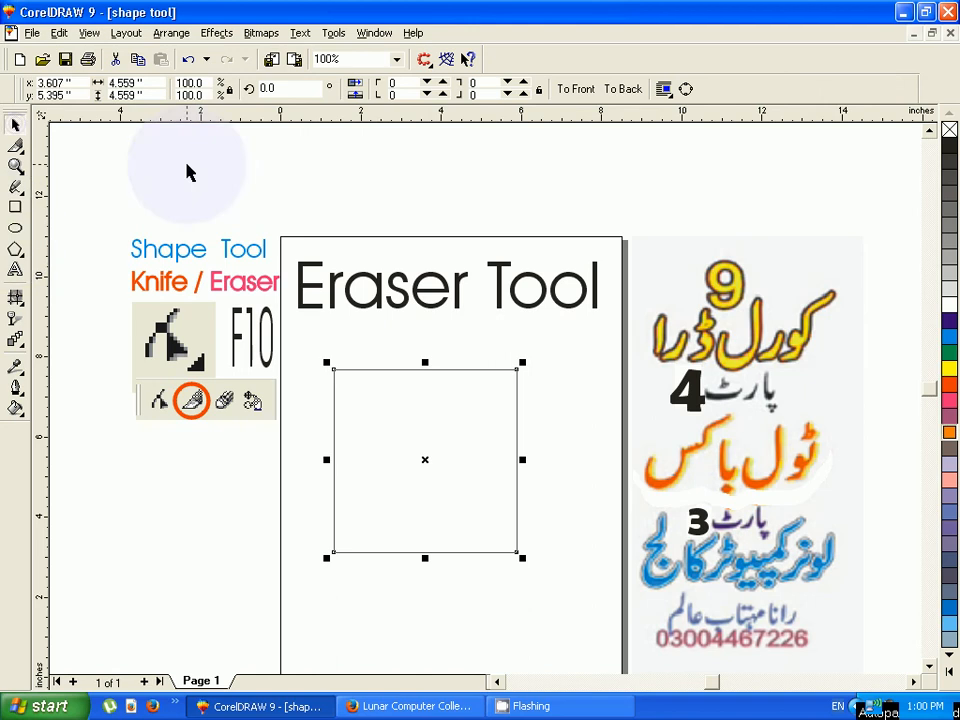
left_click(186, 172)
left_click(336, 460)
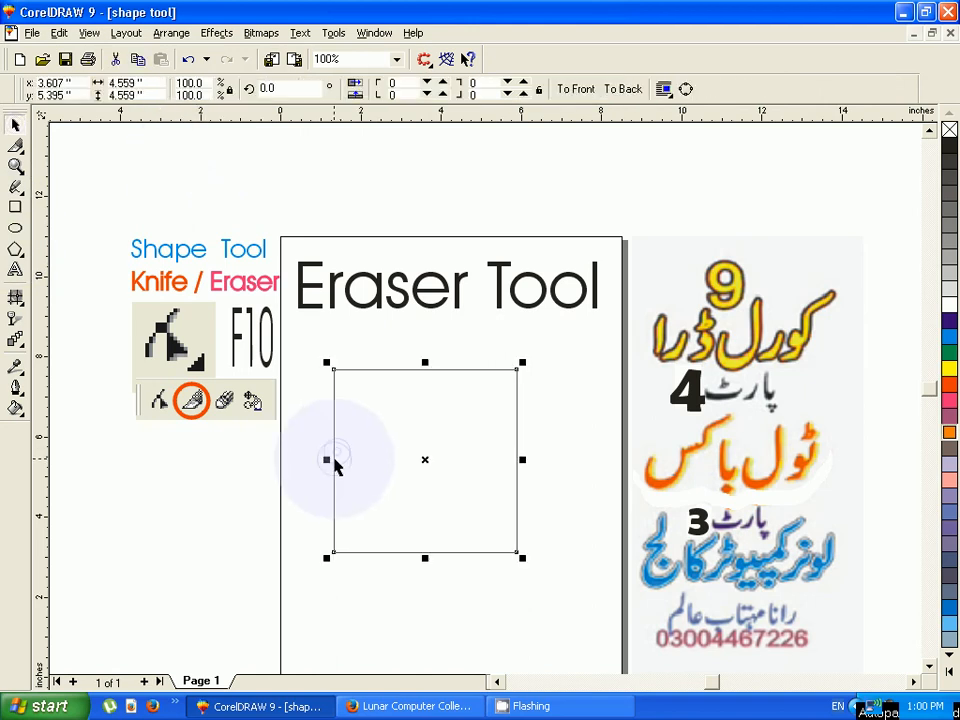
Erase a diagonal strip across the square's upper-left corner with the Eraser tool, from its left edge to its top edge
left_click(17, 148)
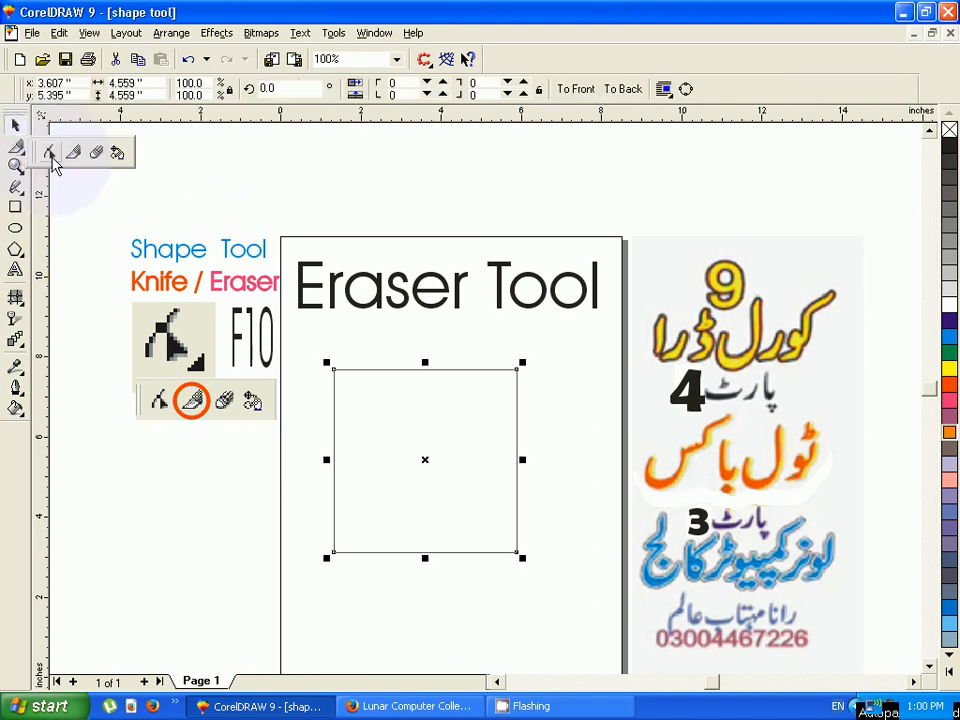
left_click(96, 153)
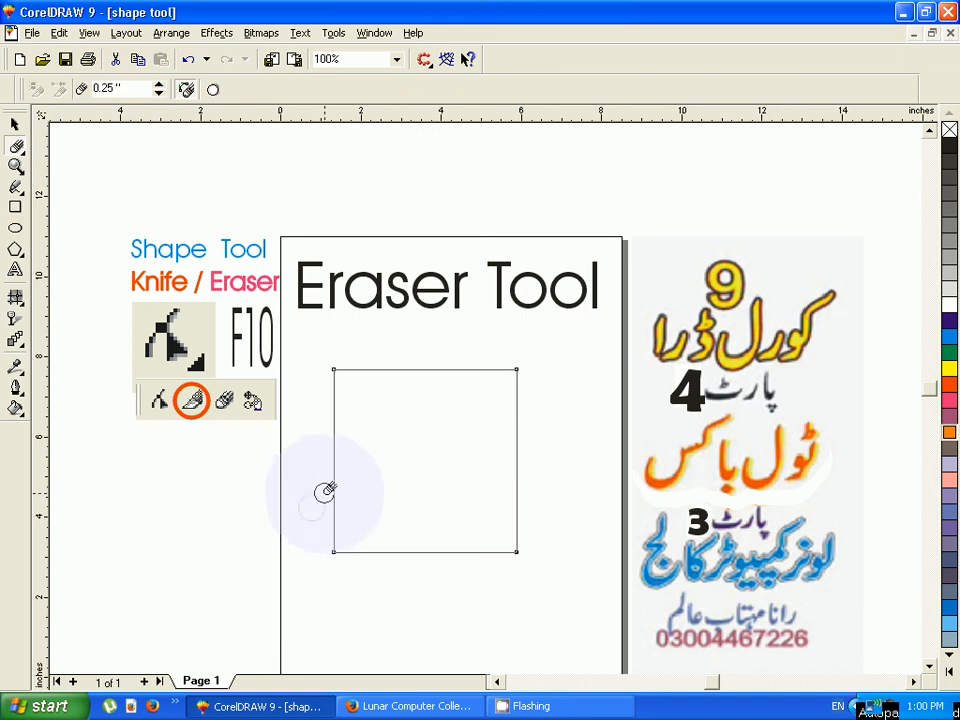
mouse_move(325, 491)
left_mouse_down()
mouse_move(428, 347)
mouse_move(430, 328)
left_mouse_up()
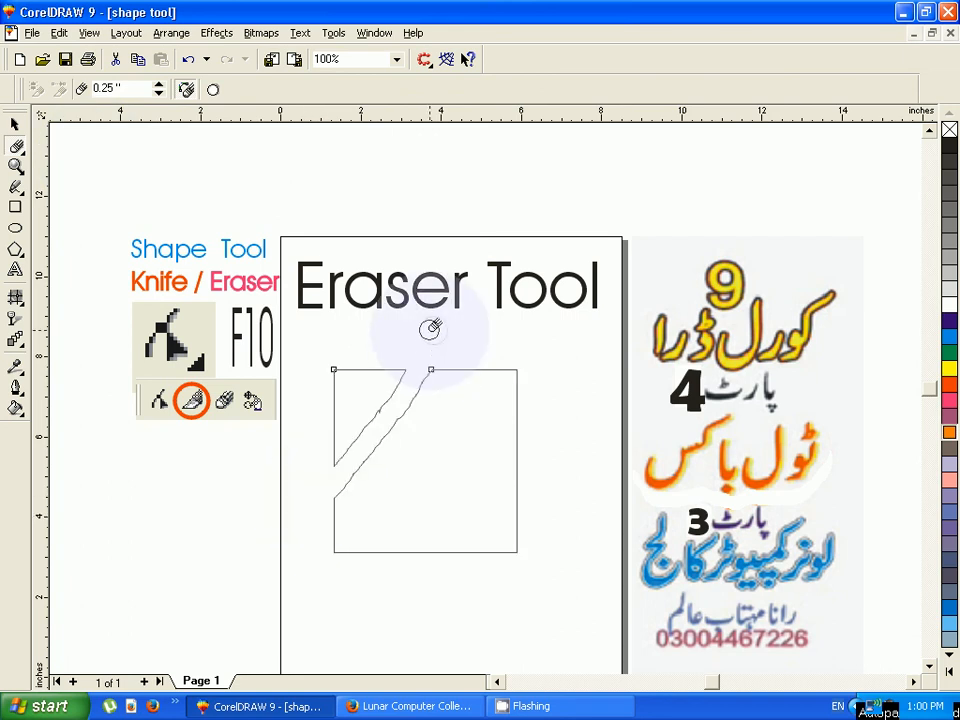
Move the erased square straight up by about 0.7 inch, closer to the heading, and select it for a closer view
left_click(15, 125)
left_click(445, 565)
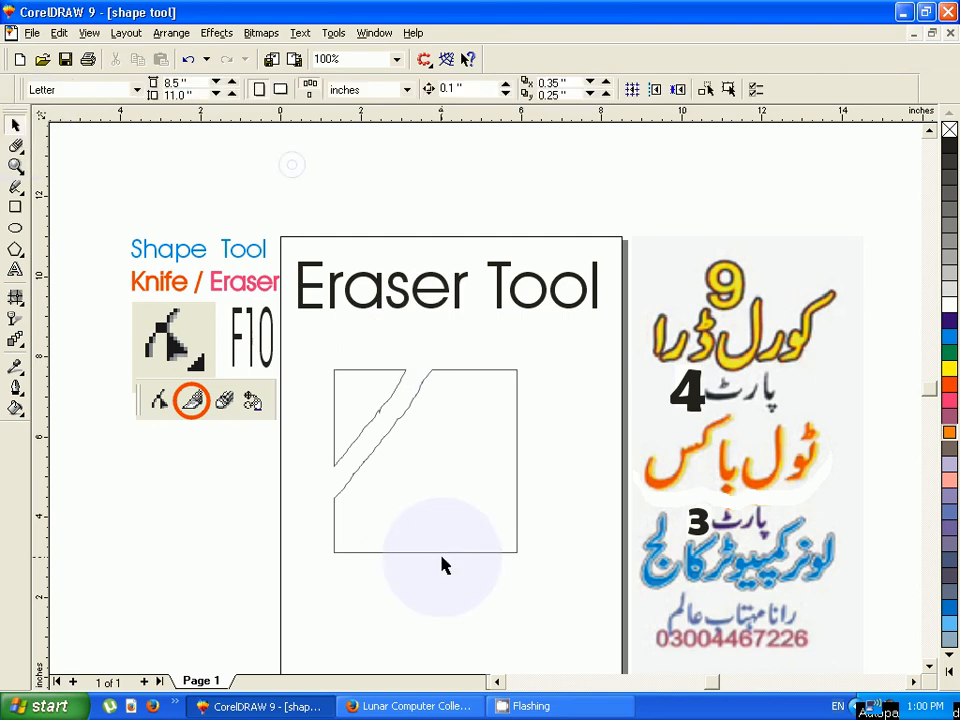
left_click_drag(449, 554, 450, 525)
left_click(340, 574)
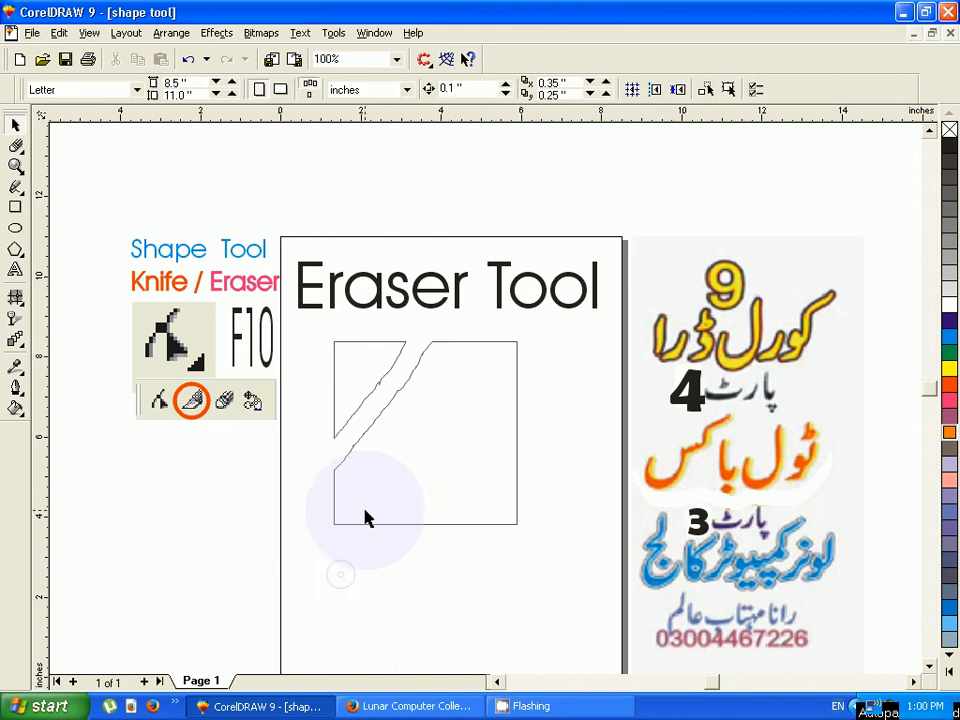
left_click(387, 525)
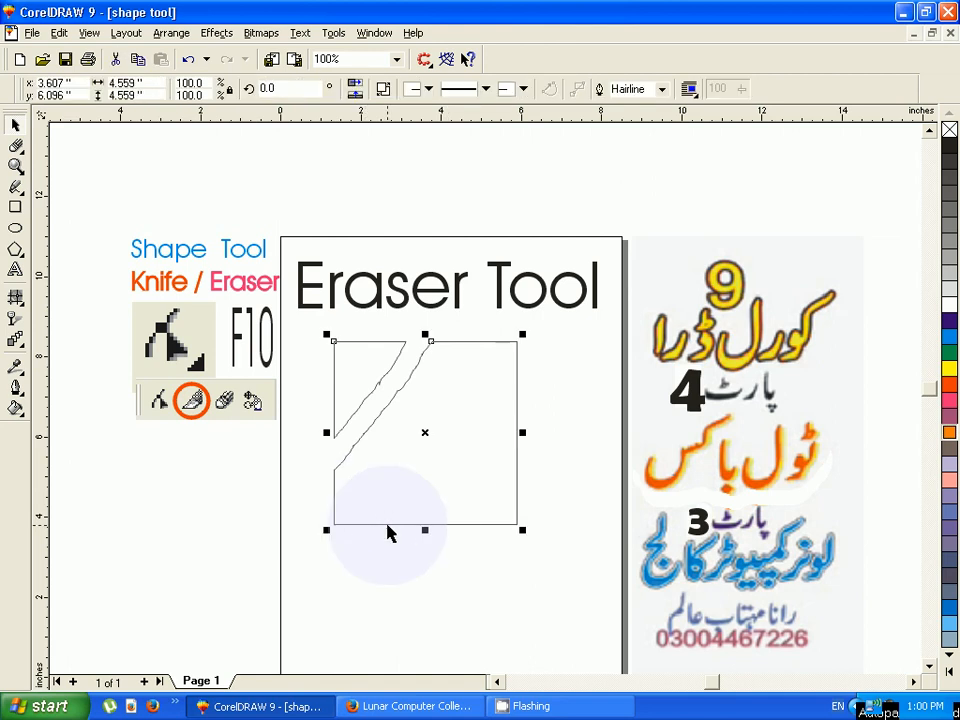
key("shift+F2")
key("F3")
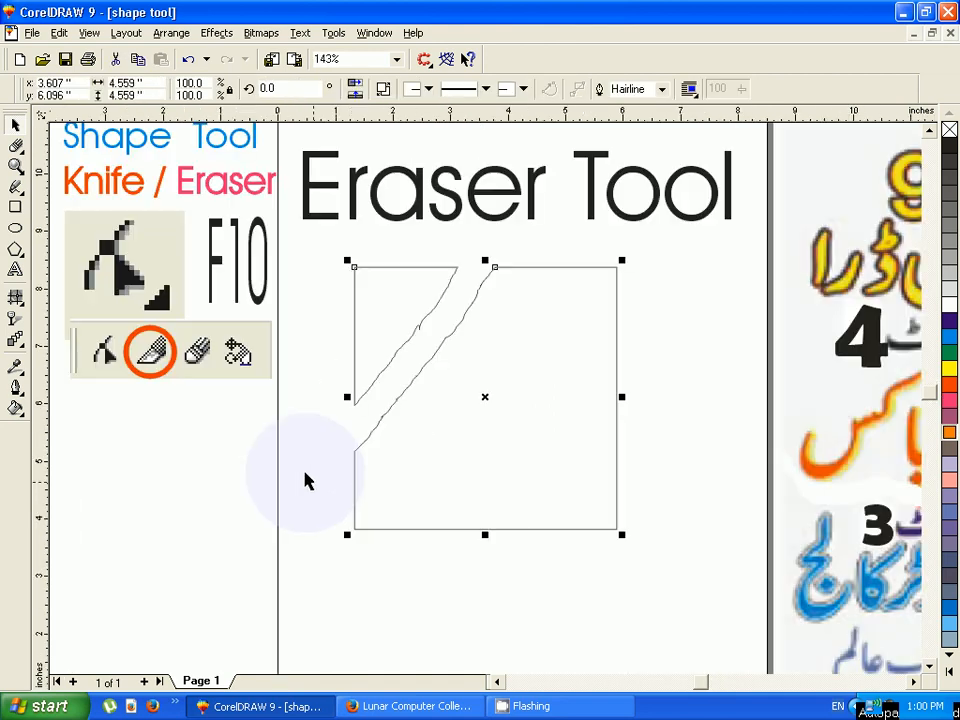
Move the erased square as one object by about 0.25 inch right and 0.33 inch down, and deselect it
left_click(418, 548)
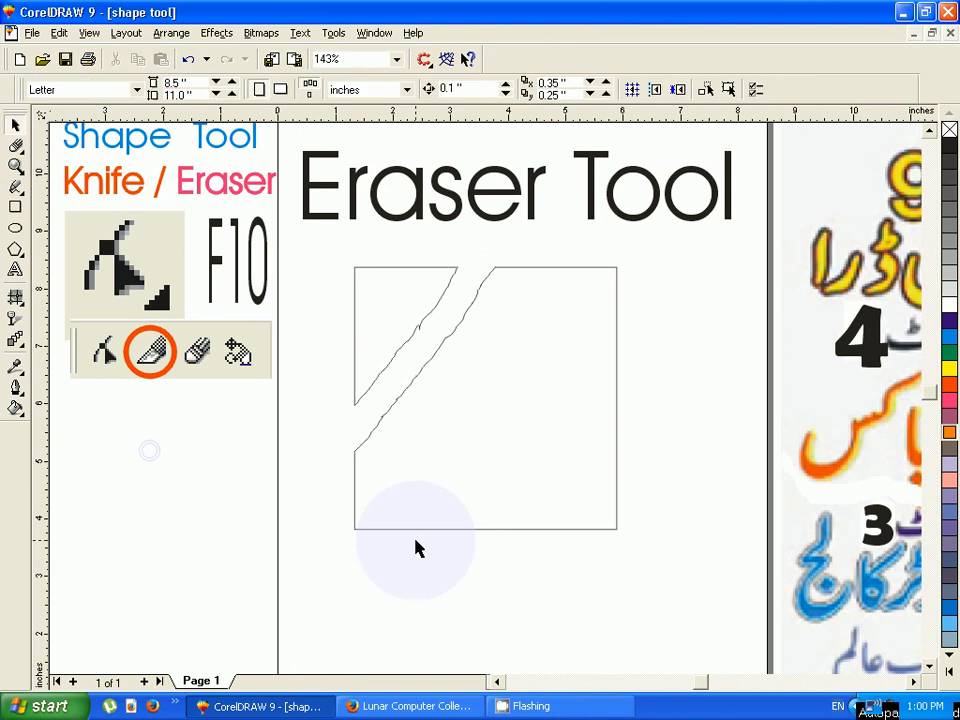
left_click_drag(431, 530, 467, 560)
left_click_drag(467, 560, 436, 529)
key("ctrl+z")
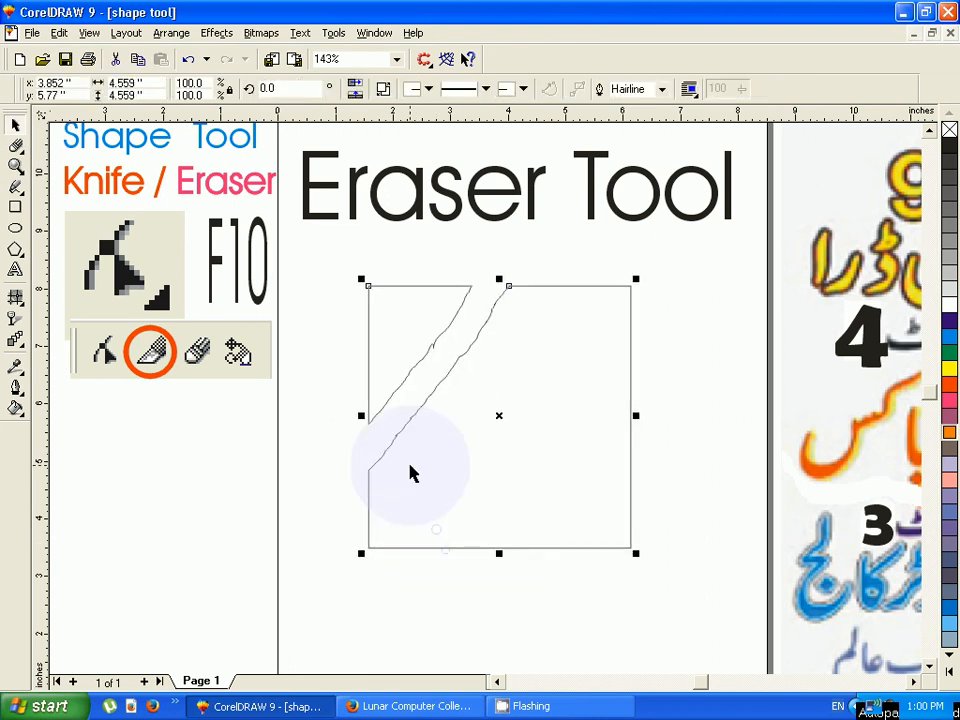
key("Escape")
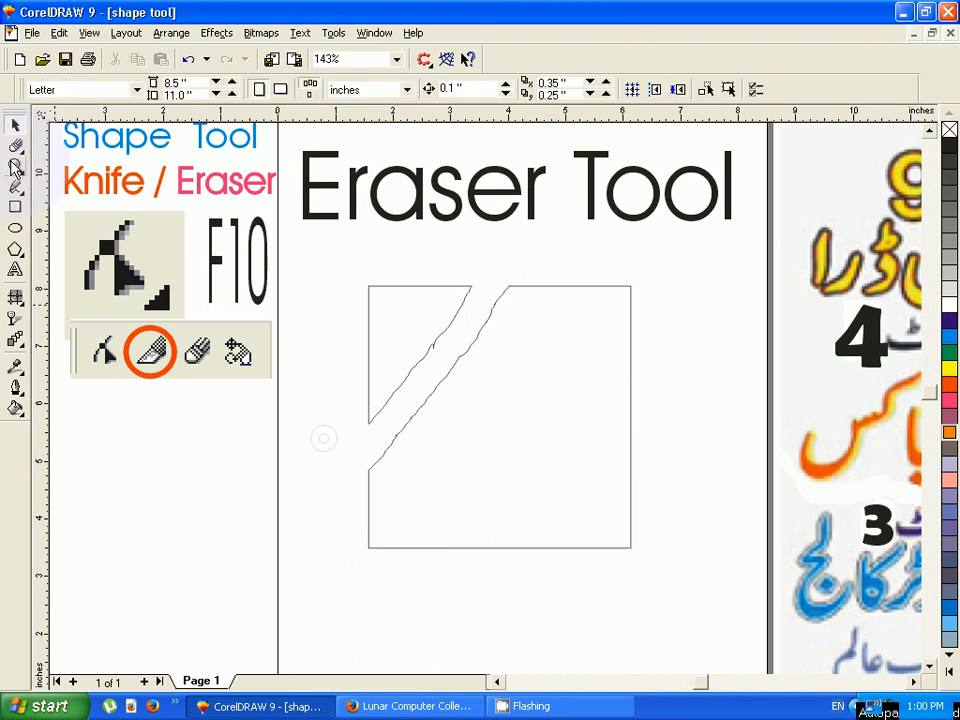
Try to use the Eraser tool on the square with nothing selected, and reselect the square
left_click(16, 147)
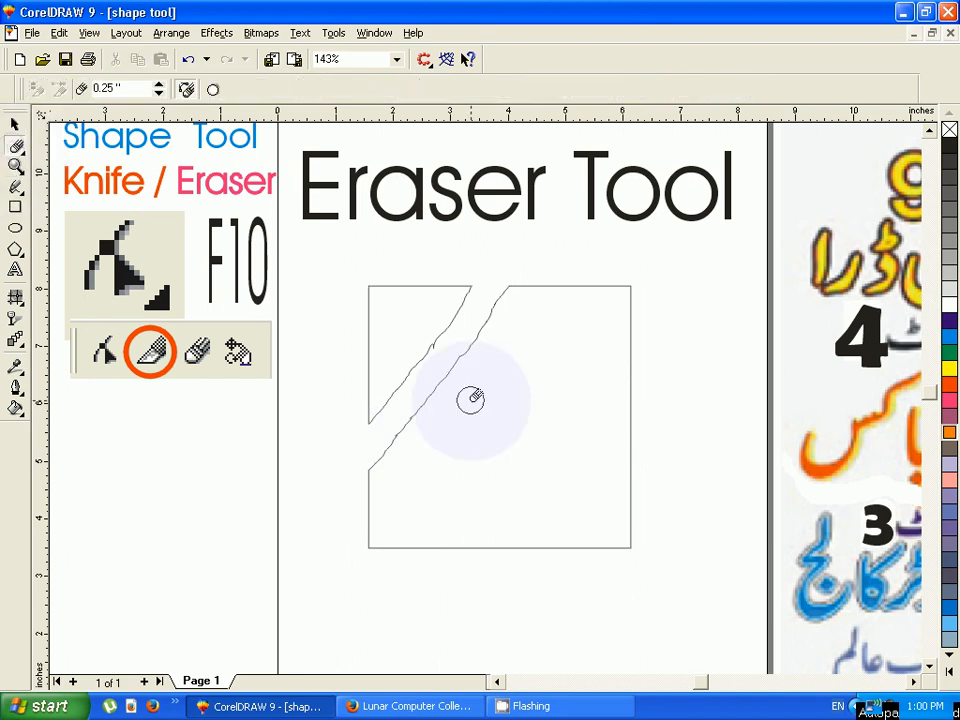
left_click(490, 405)
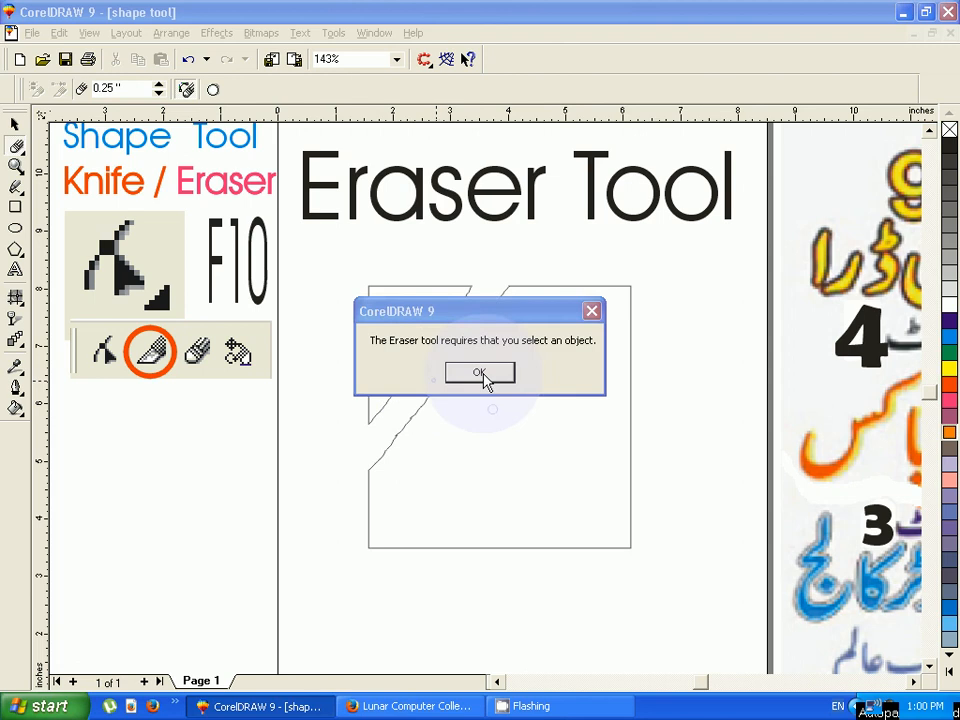
left_click(480, 374)
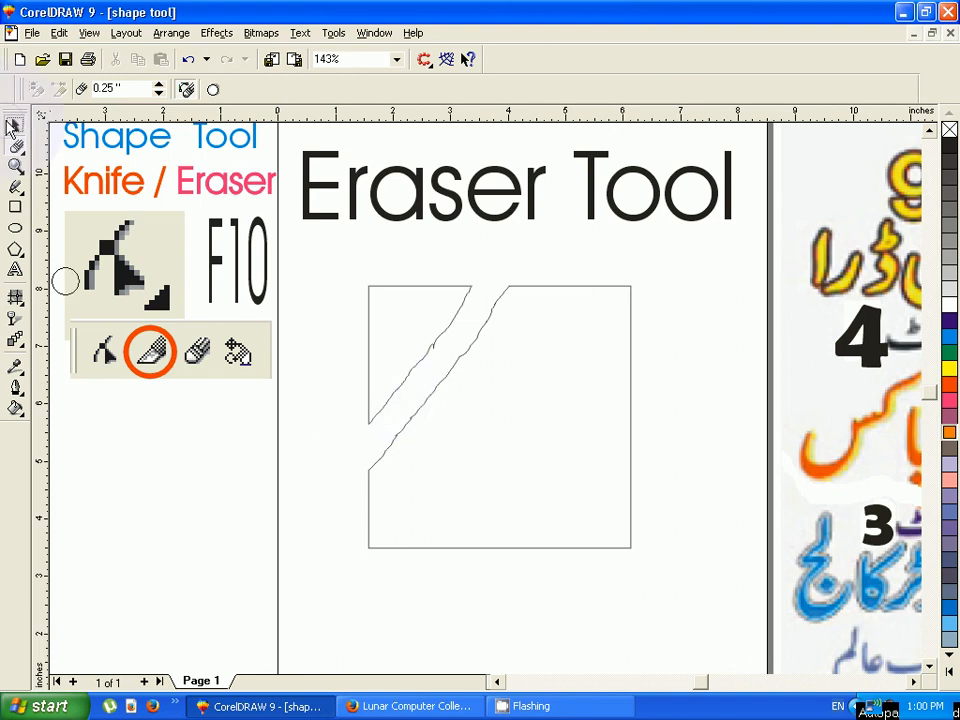
key("space")
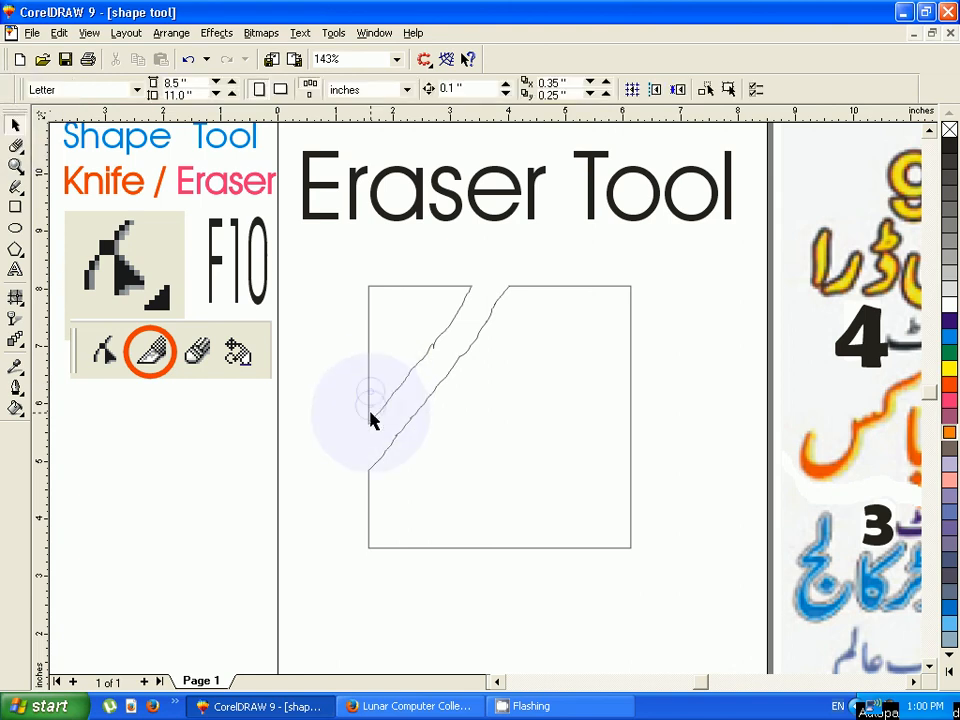
left_click(368, 424)
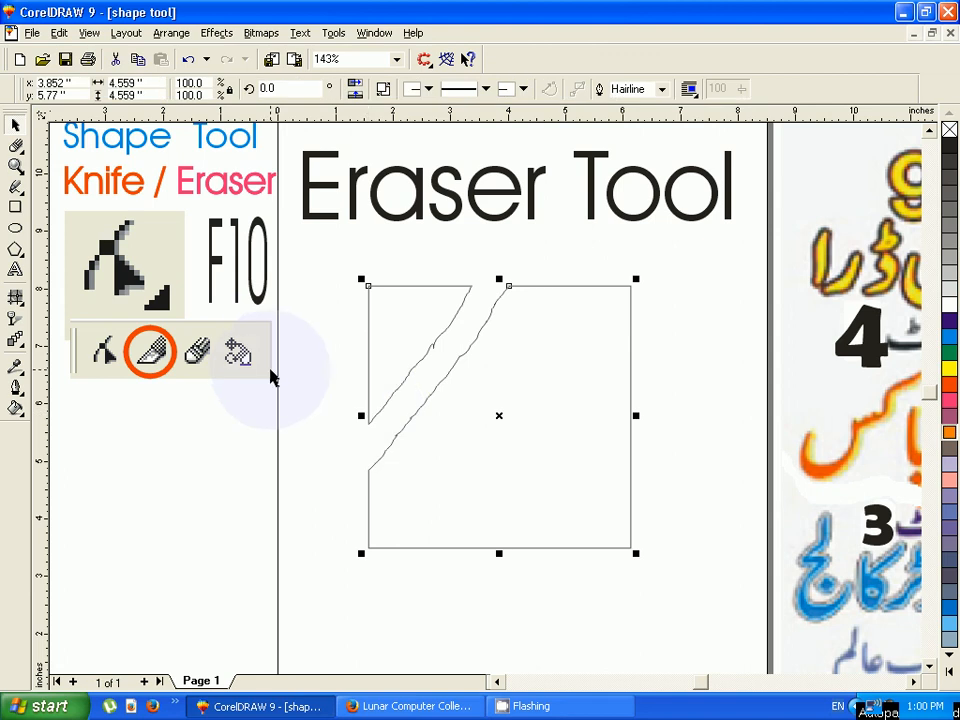
Add the artistic text "Ctrl + K" beside the square's lower left and enlarge it to about 60 pt
left_click(15, 269)
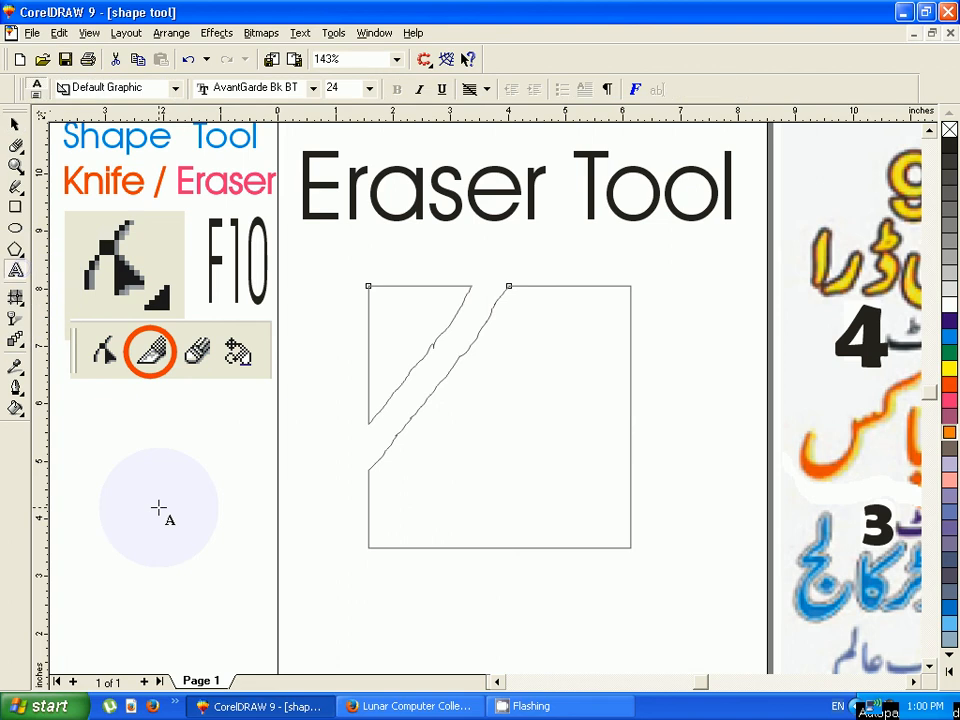
left_click(141, 503)
type("C")
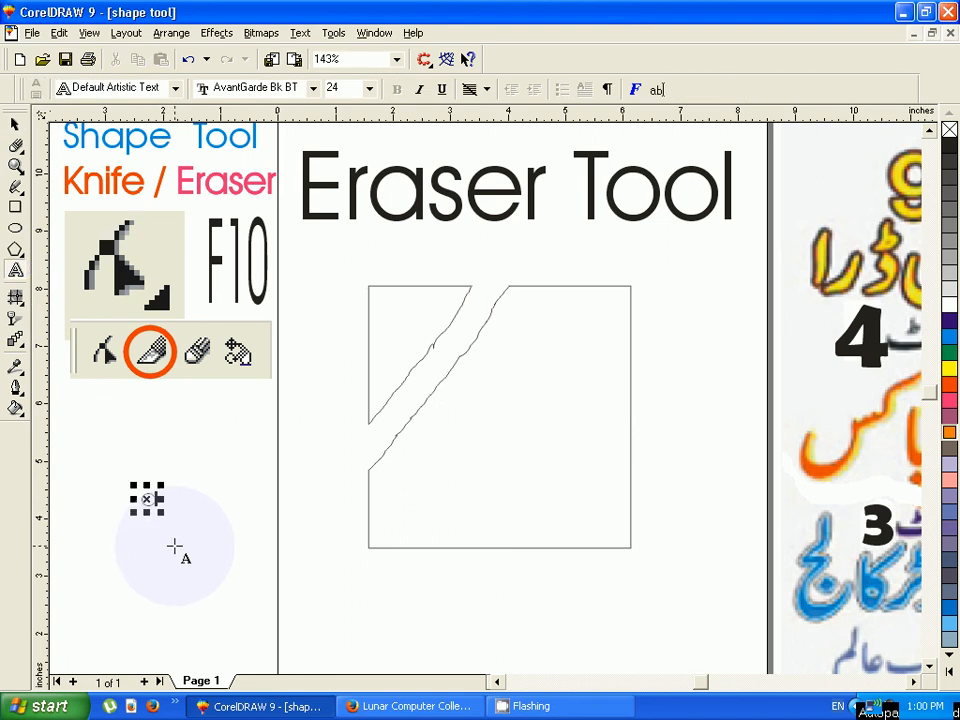
type("trl +")
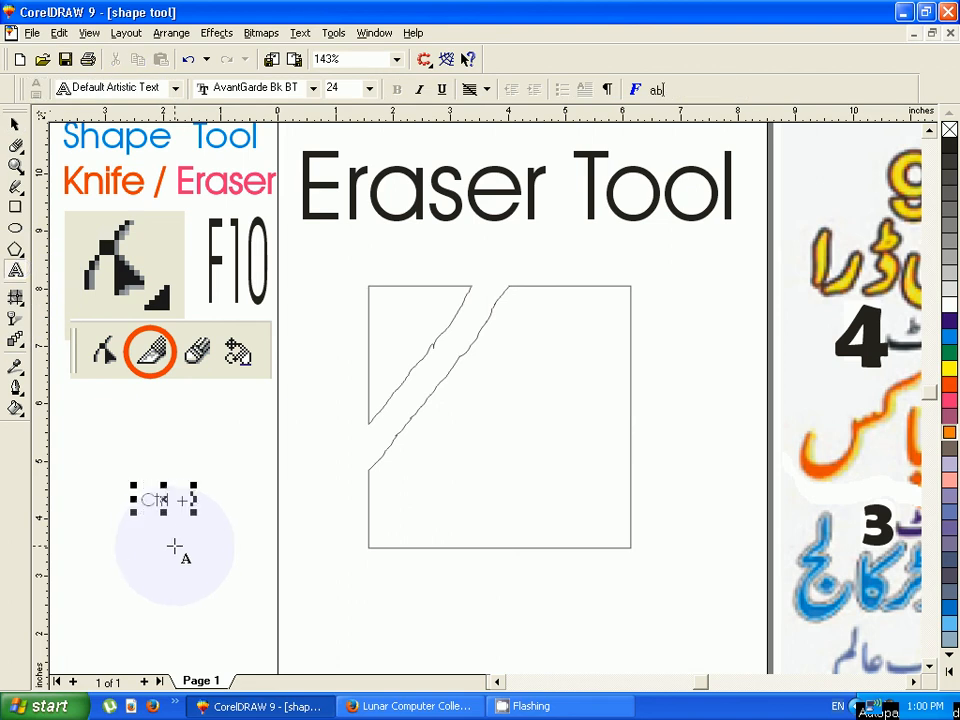
type(" K")
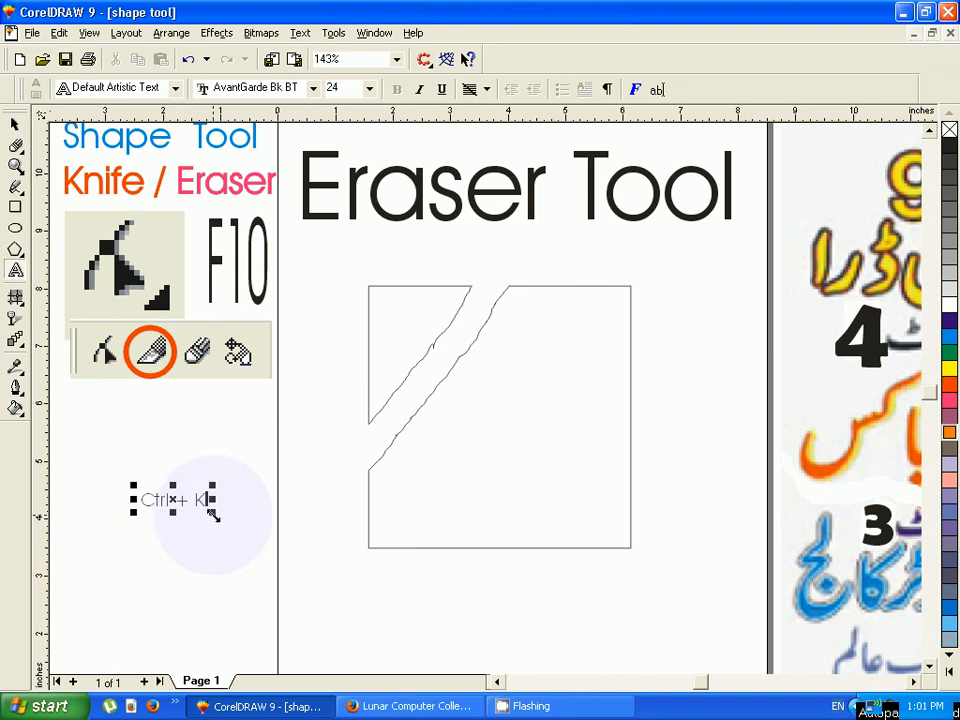
left_click_drag(212, 513, 309, 572)
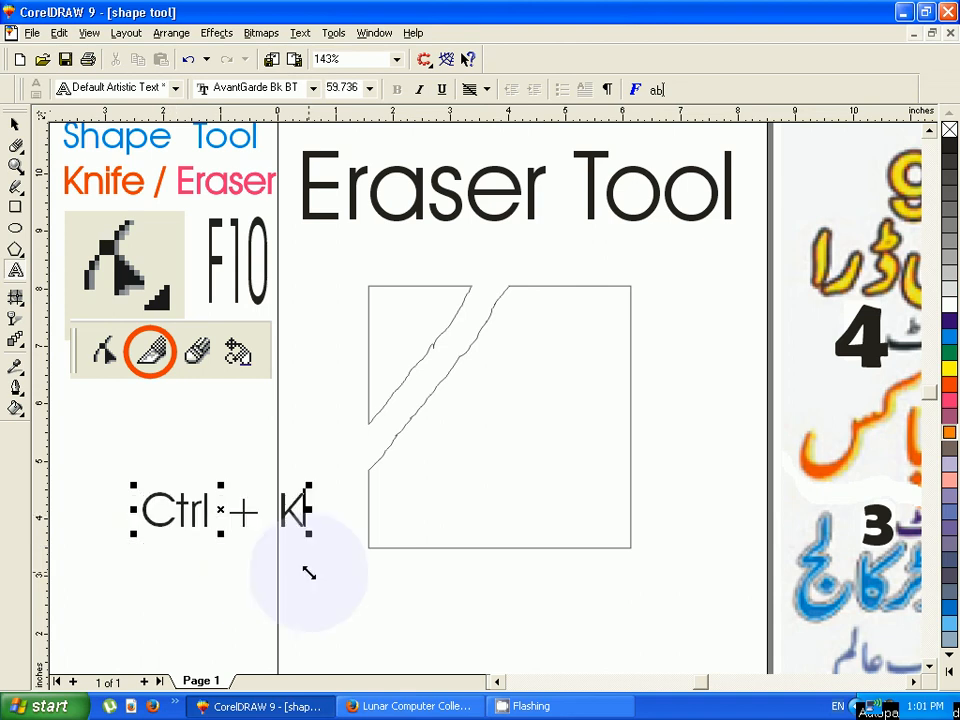
key("Return")
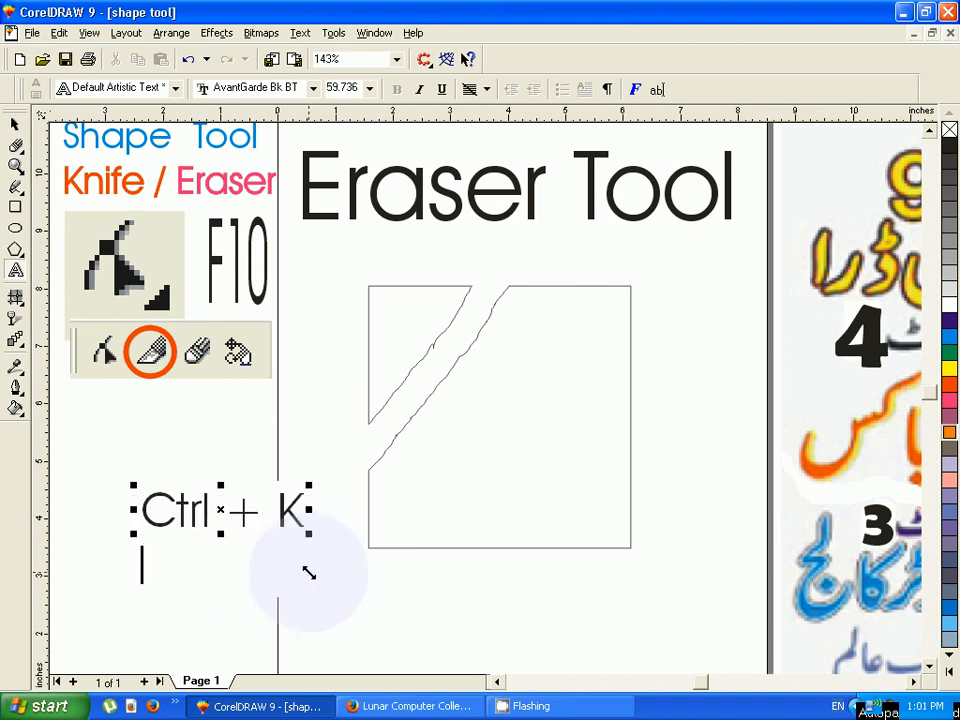
left_click(15, 127)
left_click(397, 568)
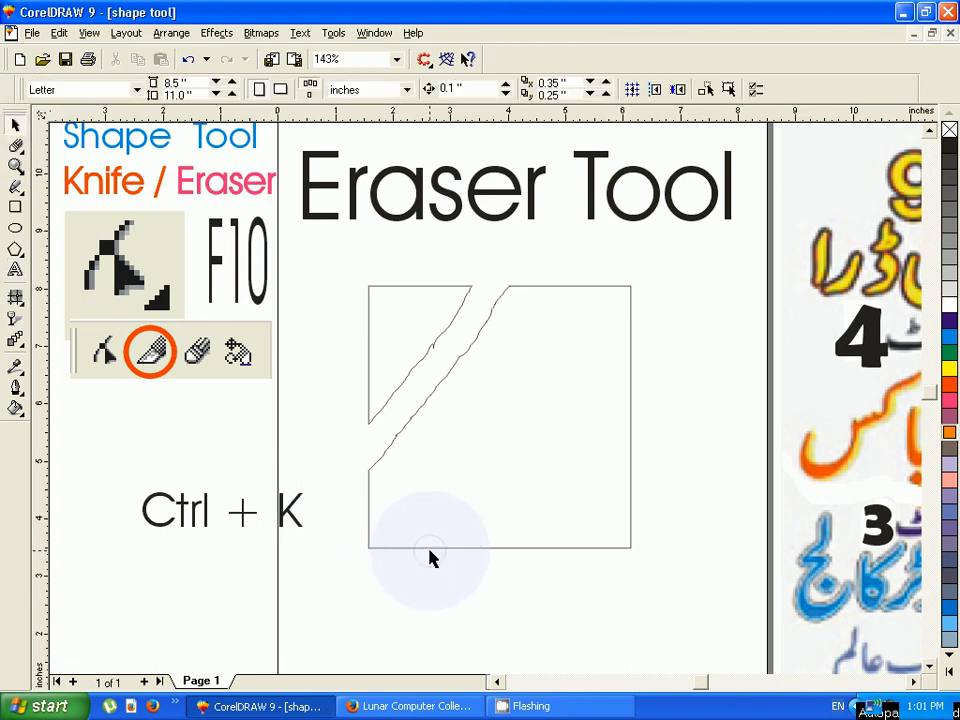
Shift the erased square about 0.13 inch right and break it apart into separate pieces
left_click(434, 559)
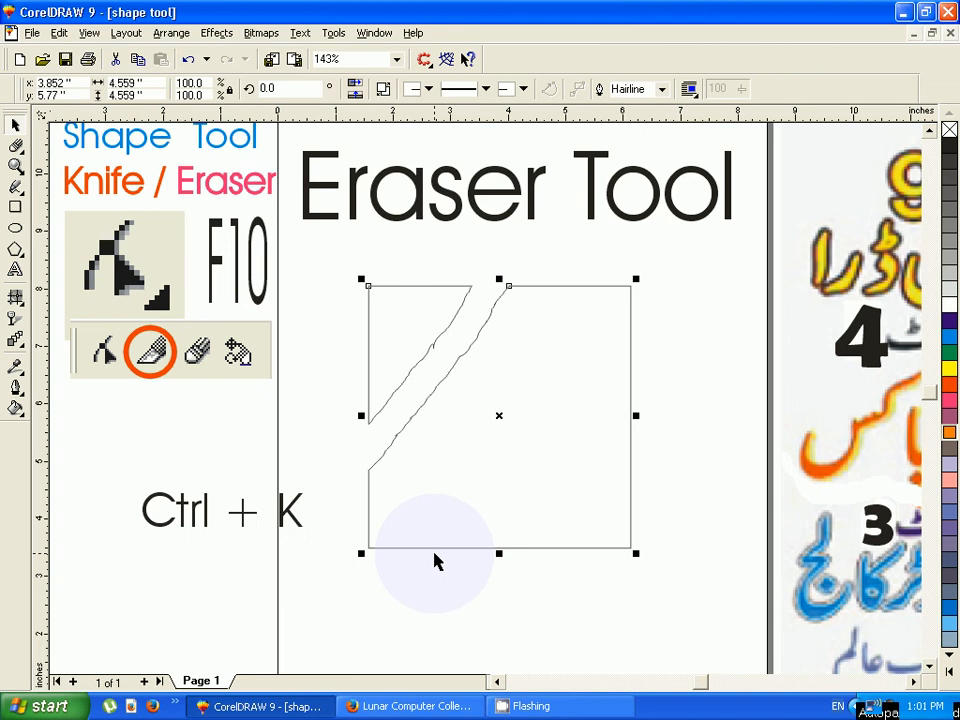
left_click(444, 576)
mouse_move(455, 548)
left_mouse_down()
mouse_move(474, 561)
mouse_move(465, 549)
left_mouse_up()
left_click(425, 570)
left_click(454, 550)
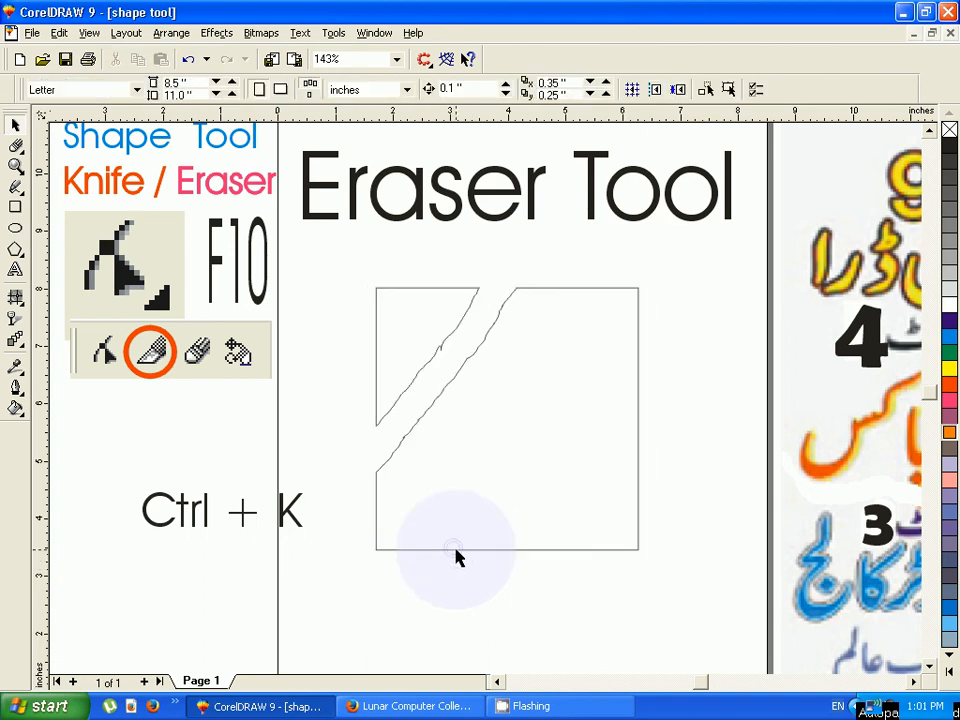
left_click(455, 550)
key("ctrl+k")
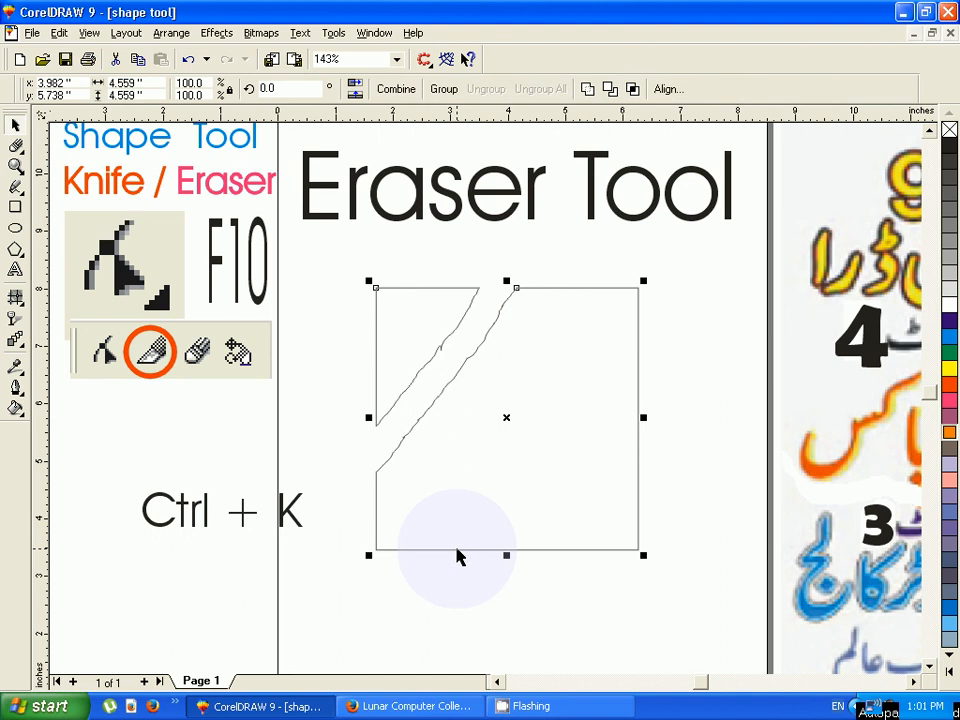
Move the larger piece about 0.5 inch right and 0.65 inch down, and the triangular piece about 0.4 inch up and left
left_click(470, 556)
left_click(475, 550)
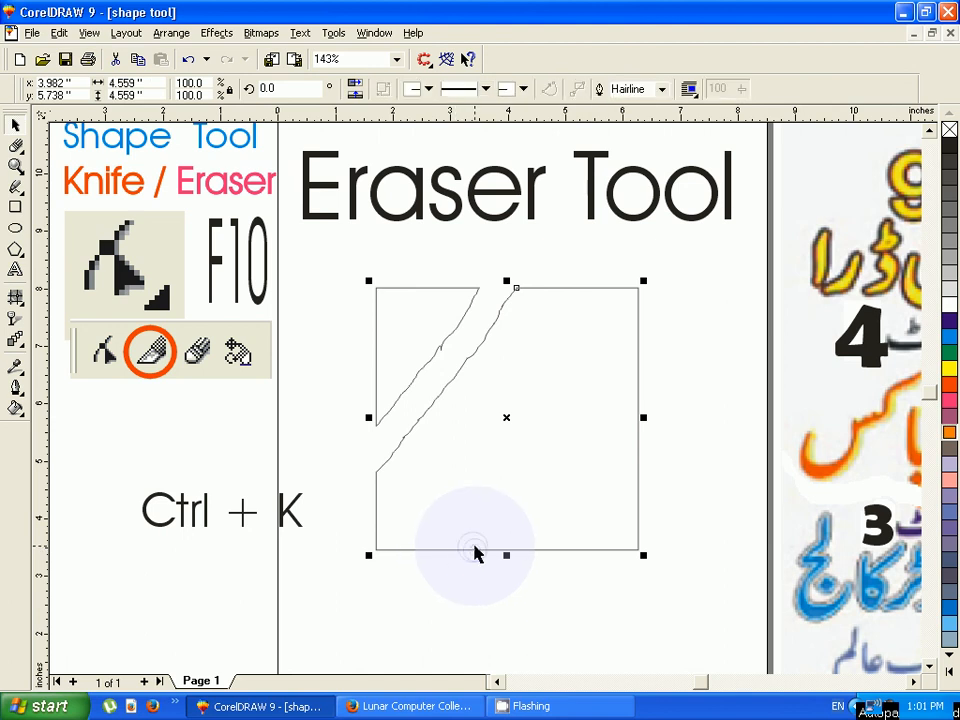
left_click_drag(506, 421, 537, 459)
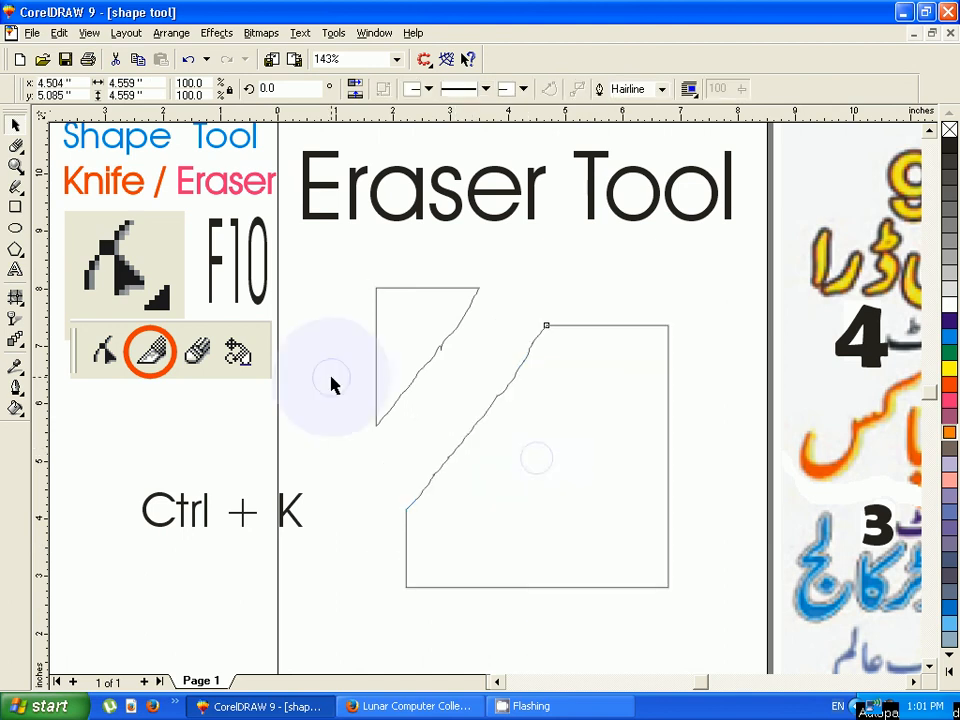
left_click_drag(382, 418, 356, 391)
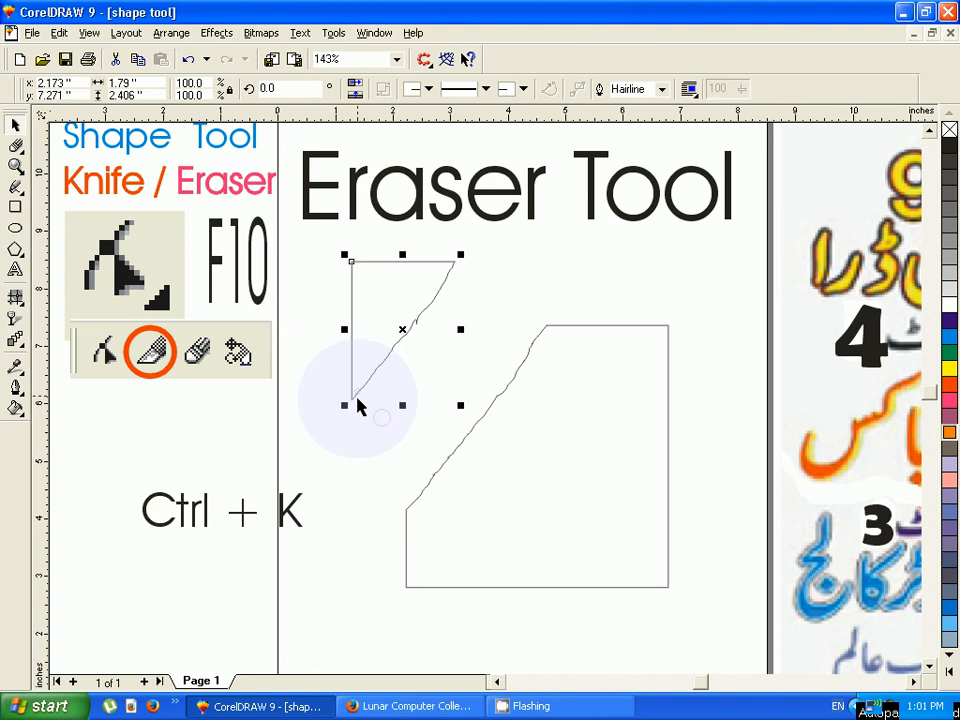
left_click(276, 540)
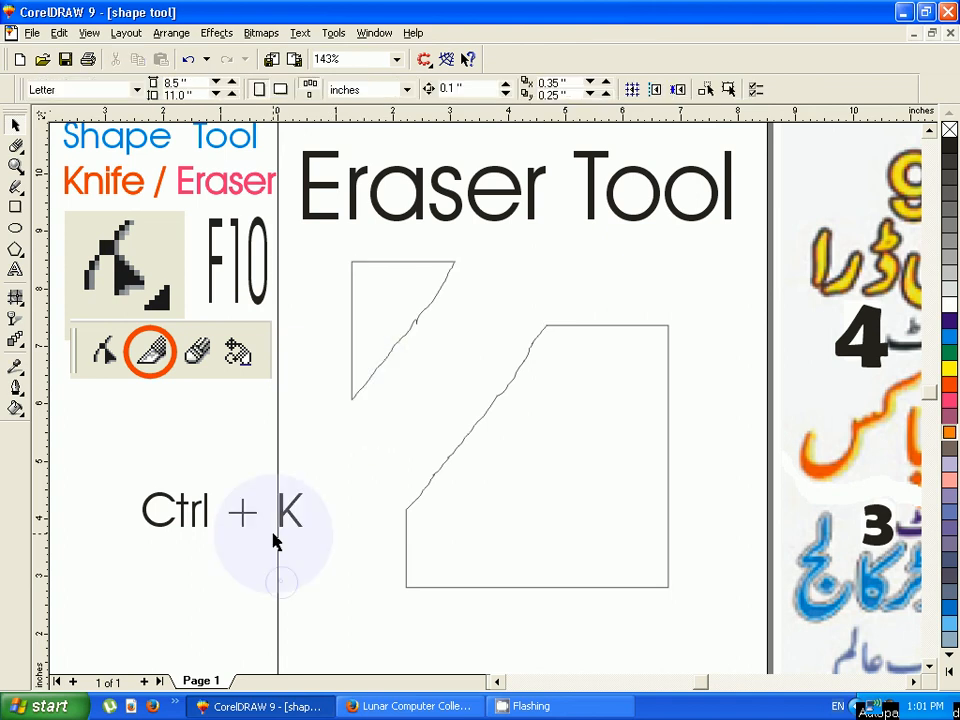
Move the "Ctrl + K" text about 0.6 inch right and 0.75 inch up, and add a second line reading "To ungroup"
left_click(287, 516)
left_click_drag(287, 516, 320, 471)
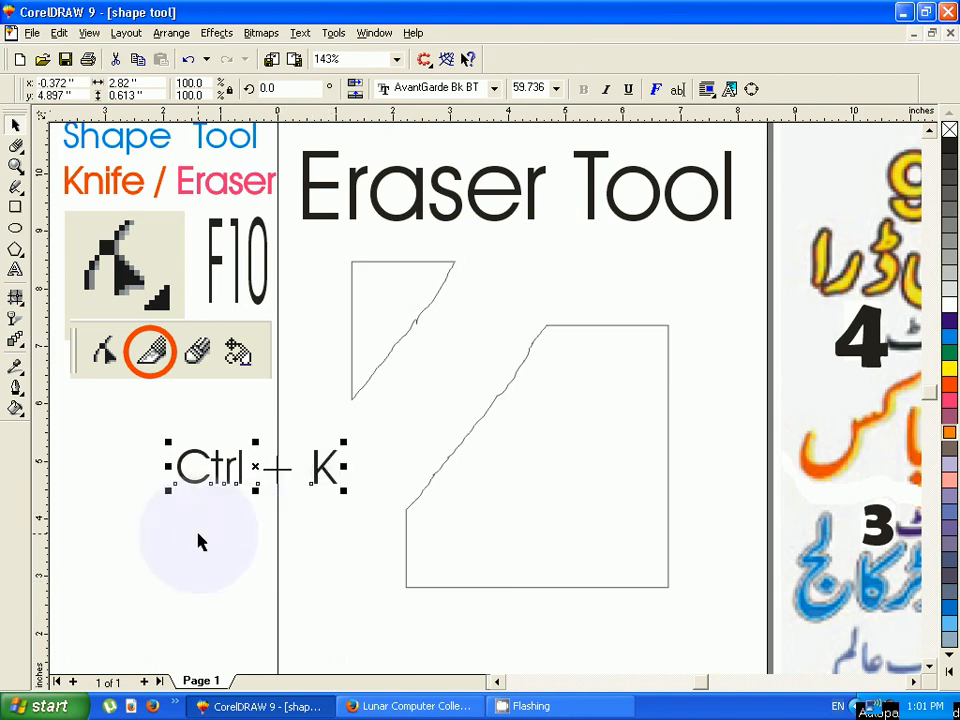
left_click(16, 270)
key("Return")
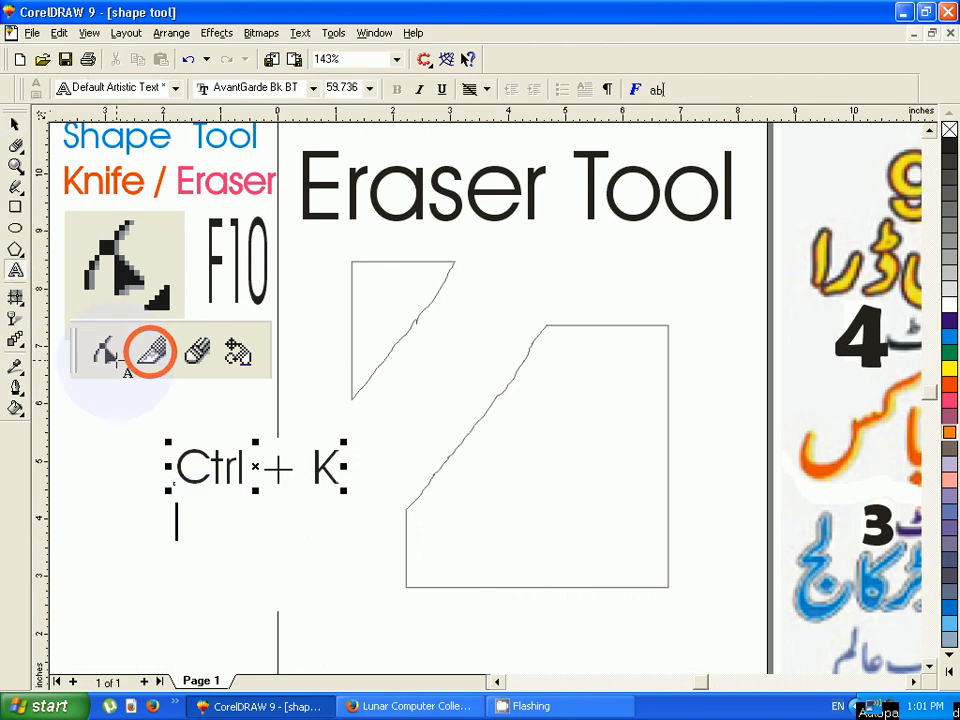
type("To ")
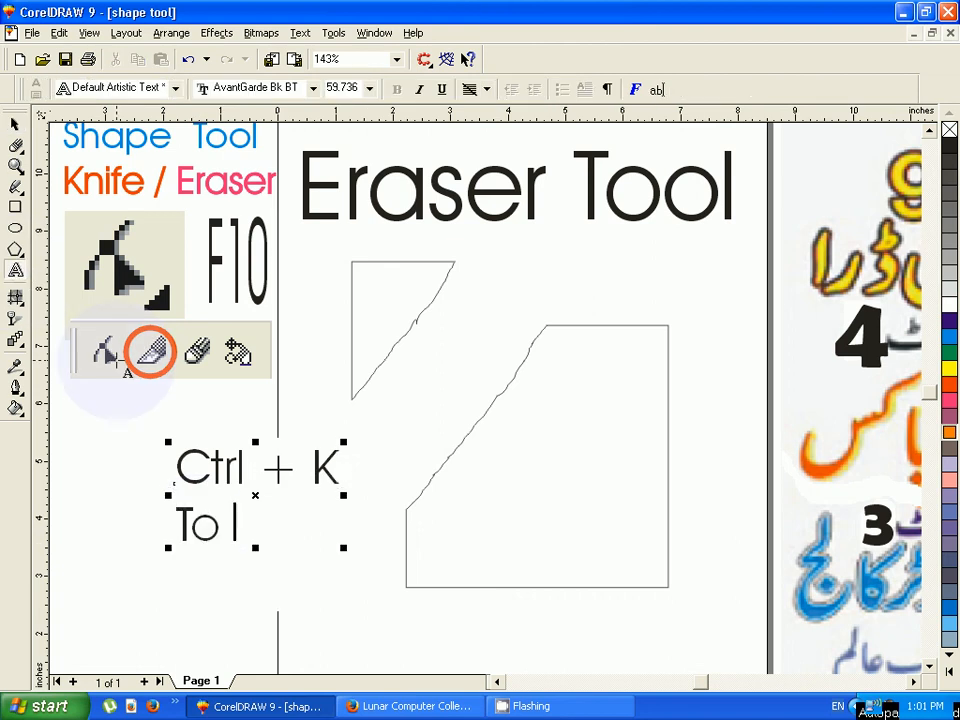
type("u")
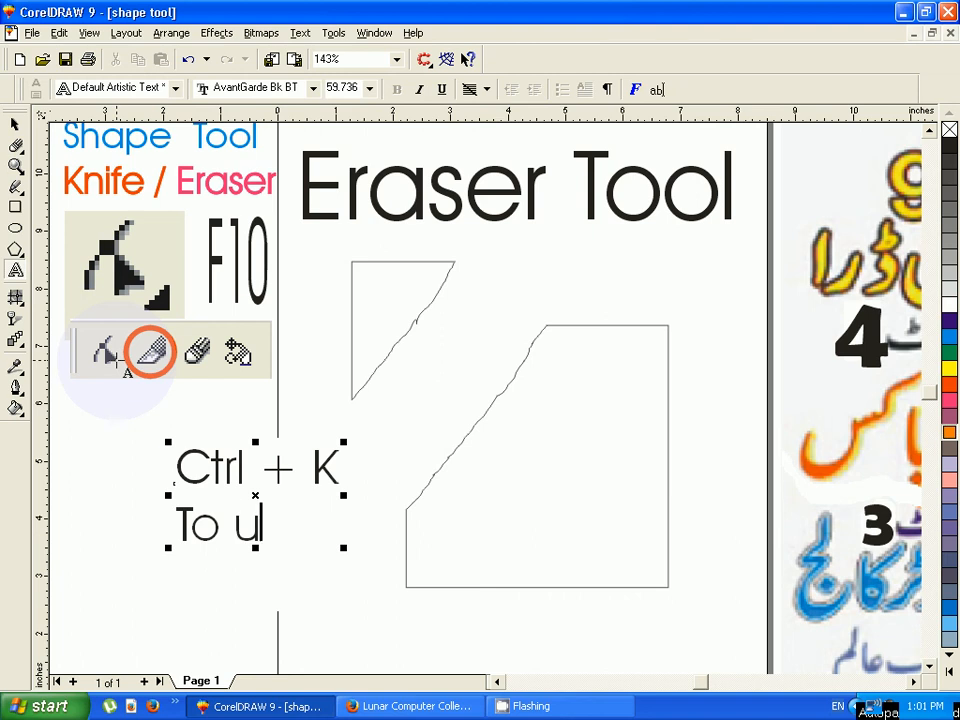
type("ngl")
type("roup")
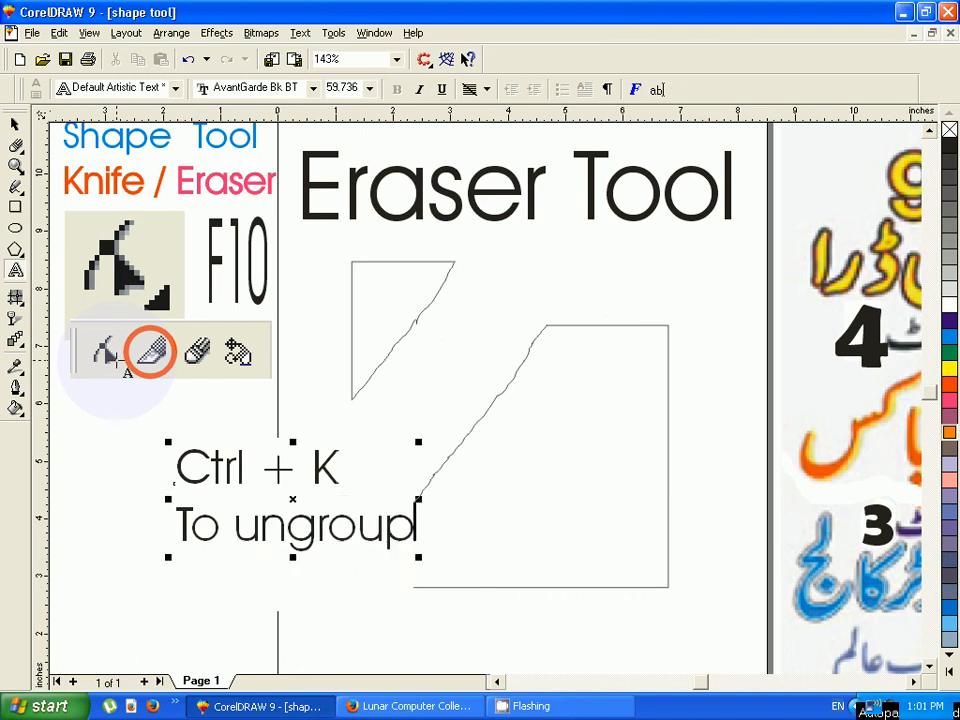
Add a third line reading "Erasered Objects" to the "Ctrl + K" text
key("Return")
type("Erase")
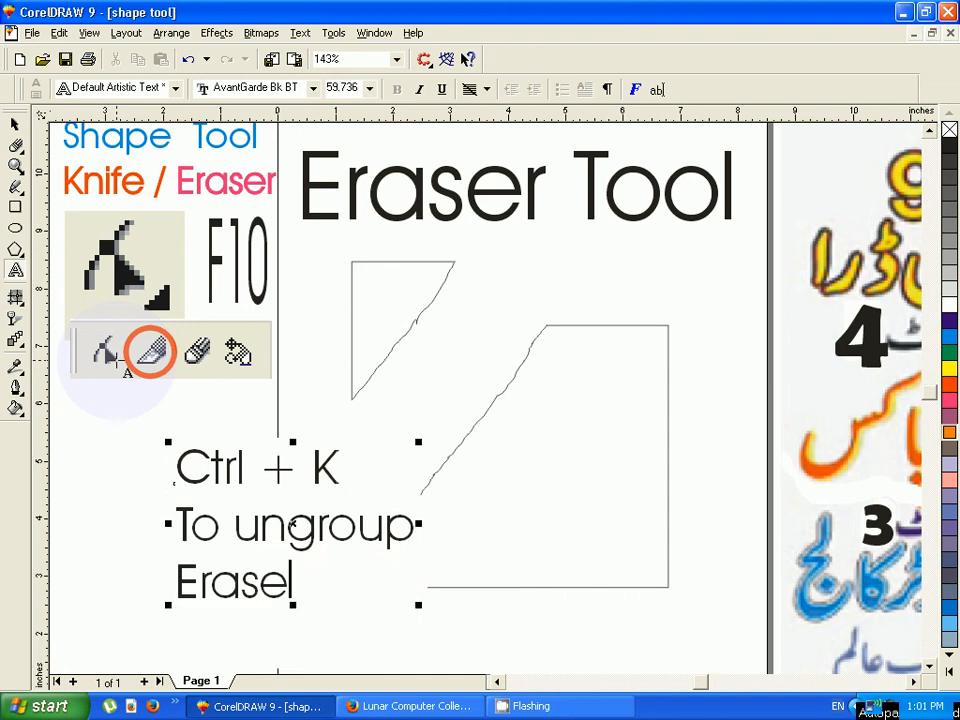
type("r")
type(" Obl")
type("ects")
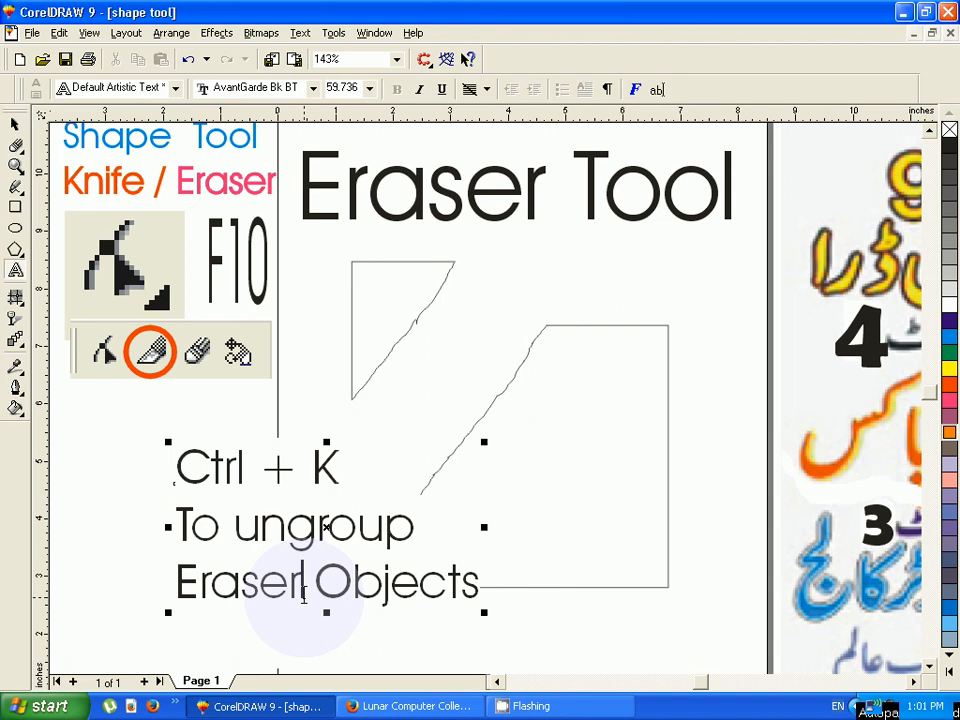
type("ed")
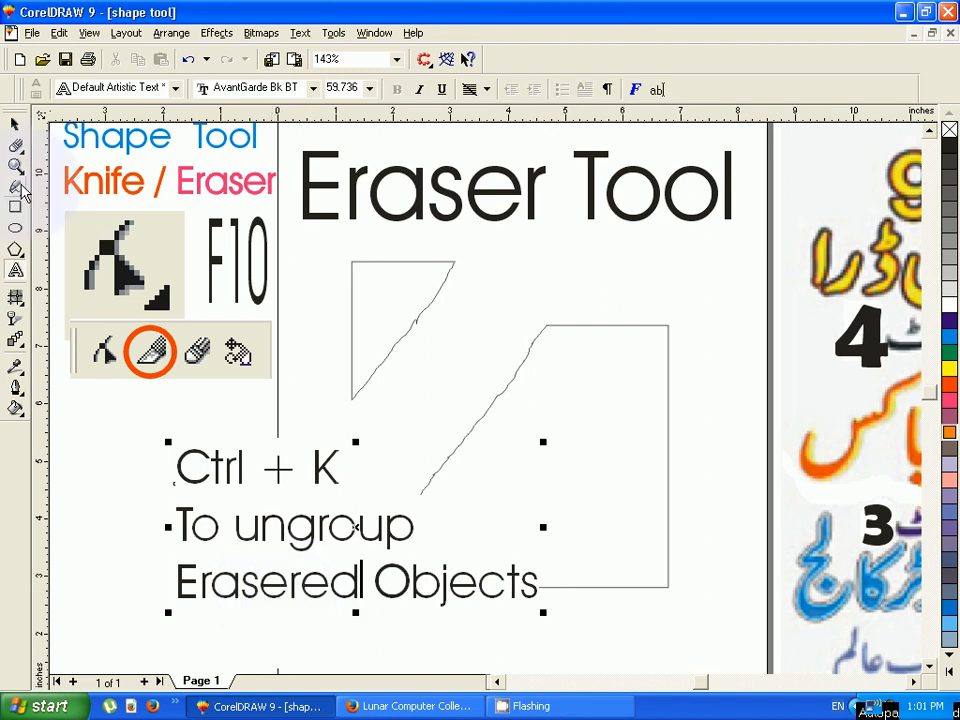
Shrink the three-line text to about 48 pt, place it just left of the larger piece's lower part, and deselect it
key("ctrl+space")
left_click_drag(274, 521, 197, 523)
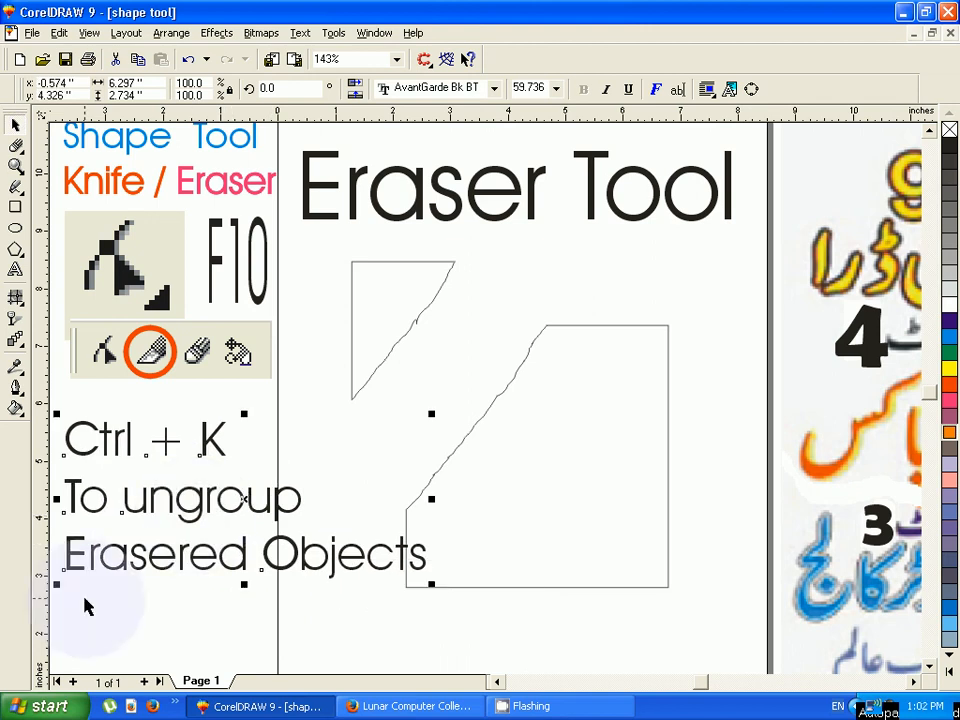
left_click_drag(57, 584, 130, 580)
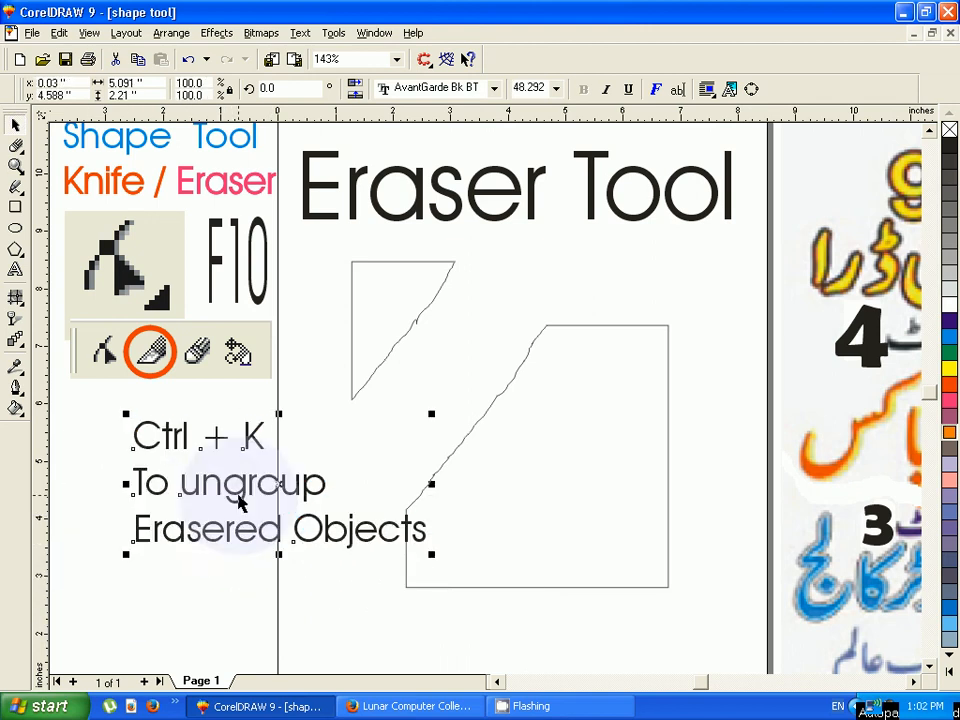
left_click_drag(240, 505, 212, 551)
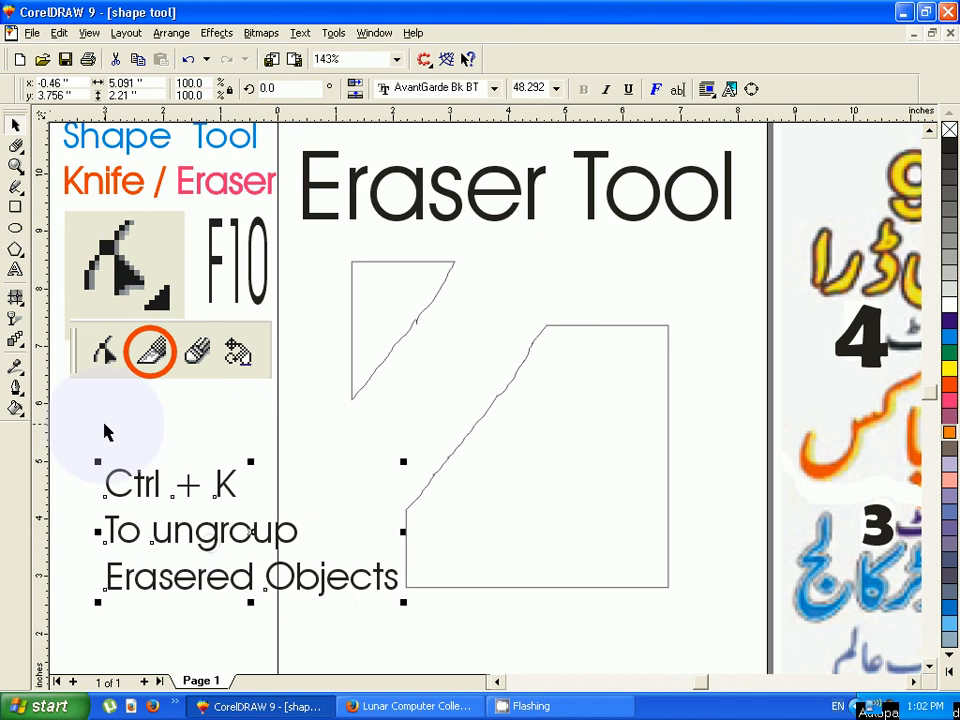
left_click(352, 398)
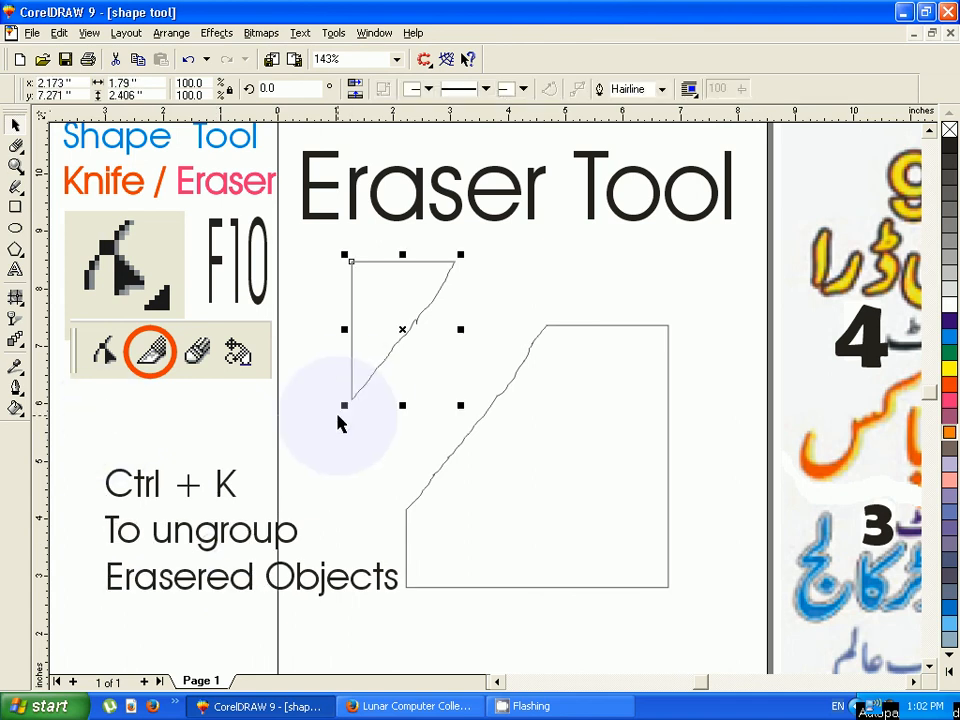
left_click(338, 423)
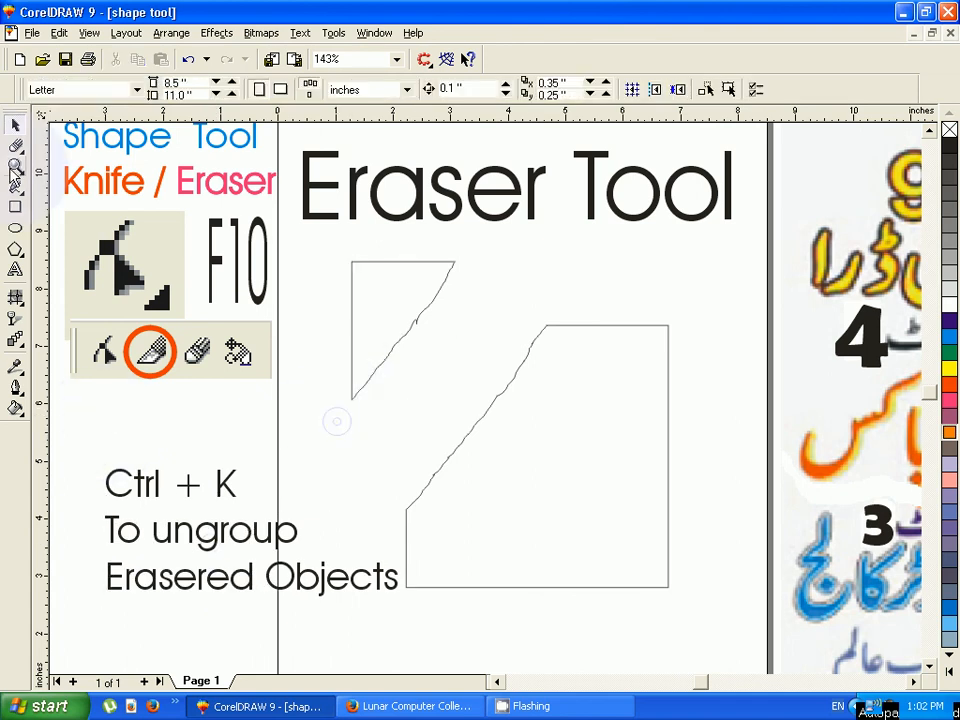
key("x")
left_click(430, 450)
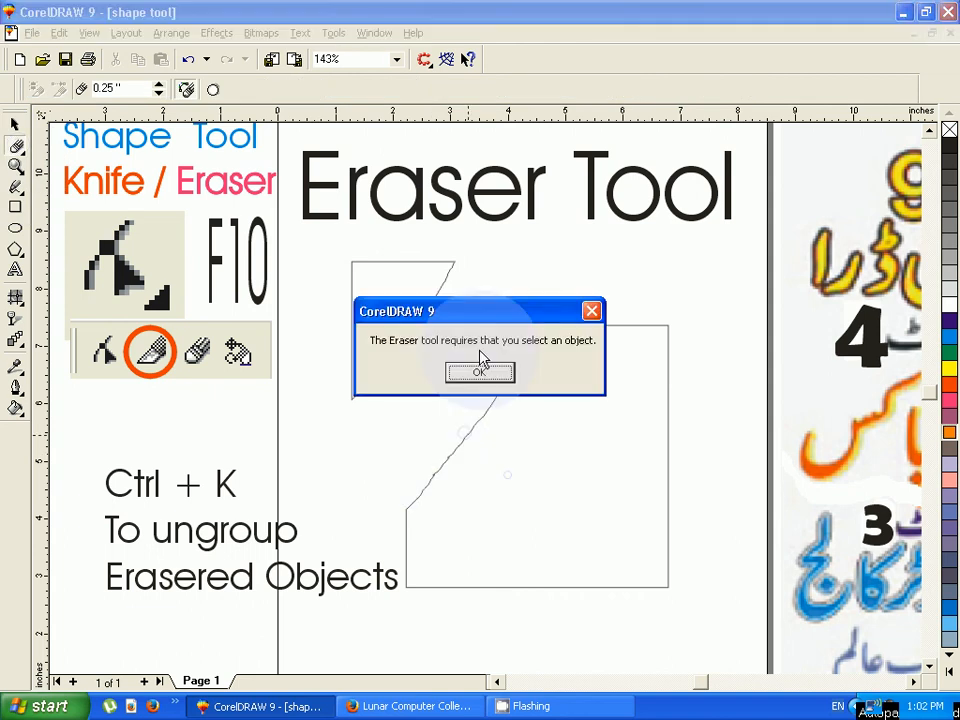
left_click(480, 370)
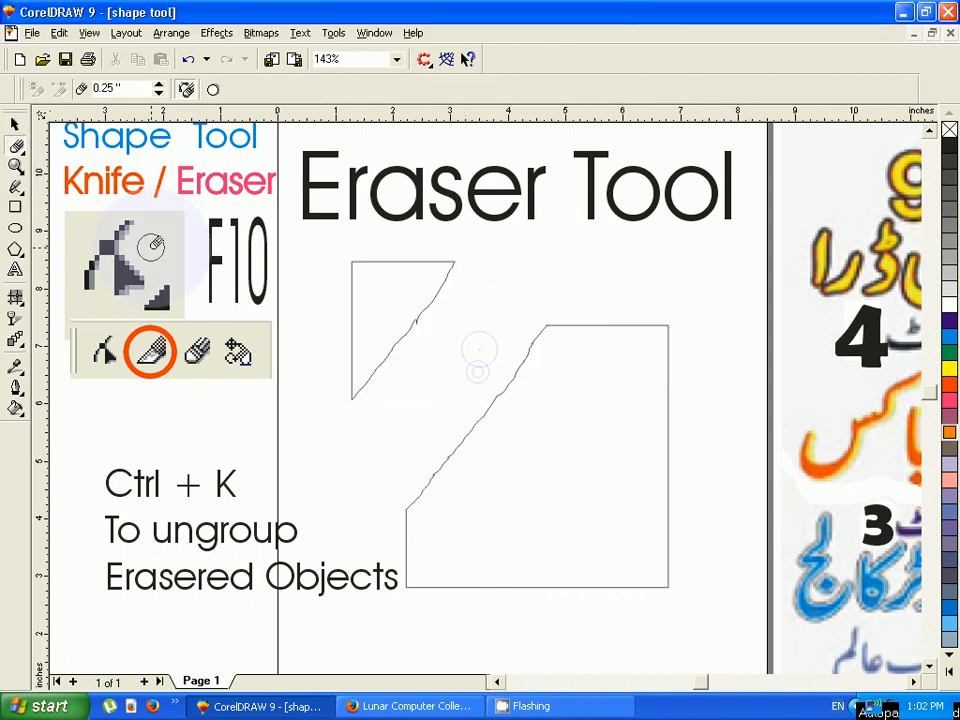
Draw a circle about 2.9 inches across over the larger piece's slanted edge, and erase a diagonal band through it with the 0.25-inch eraser
left_click(15, 229)
left_click_drag(407, 379, 576, 534)
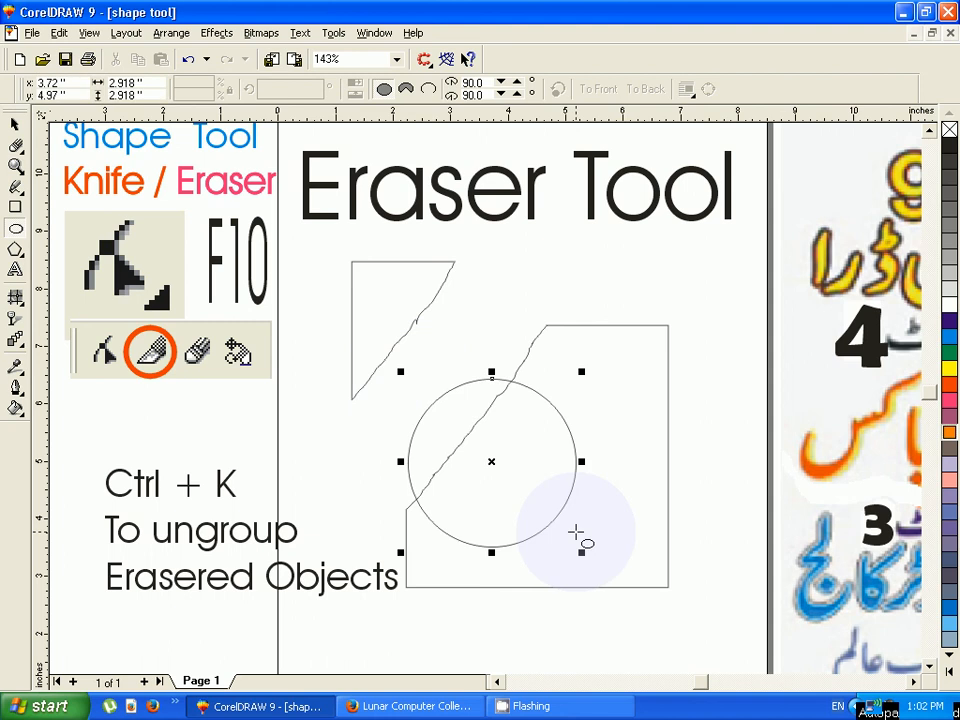
key("x")
left_click(340, 411)
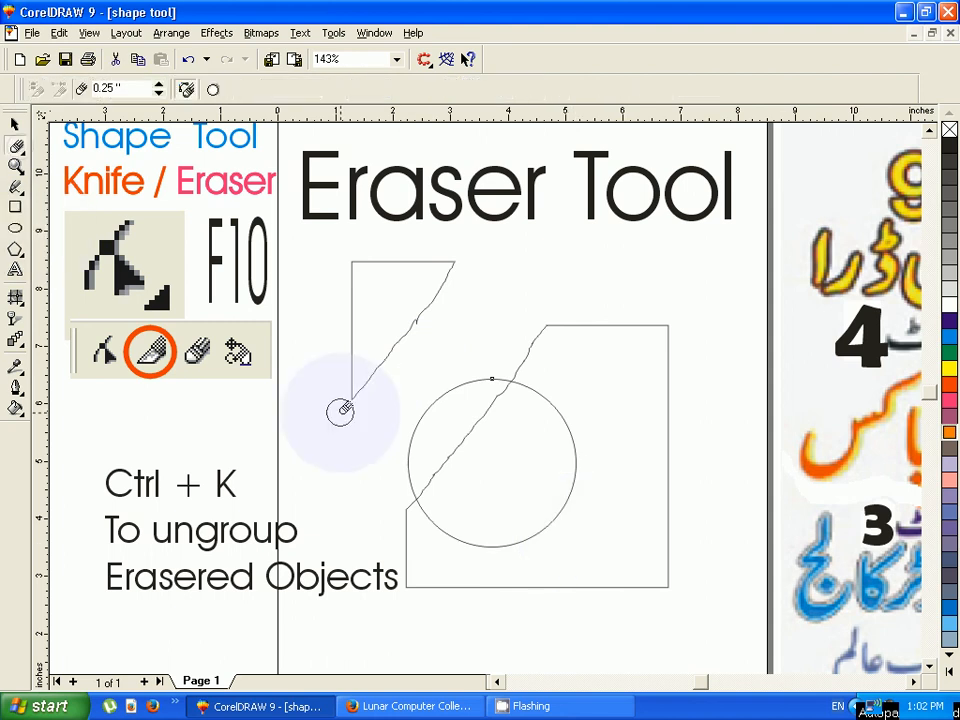
mouse_move(340, 411)
left_mouse_down()
mouse_move(537, 403)
mouse_move(445, 528)
mouse_move(414, 549)
left_mouse_up()
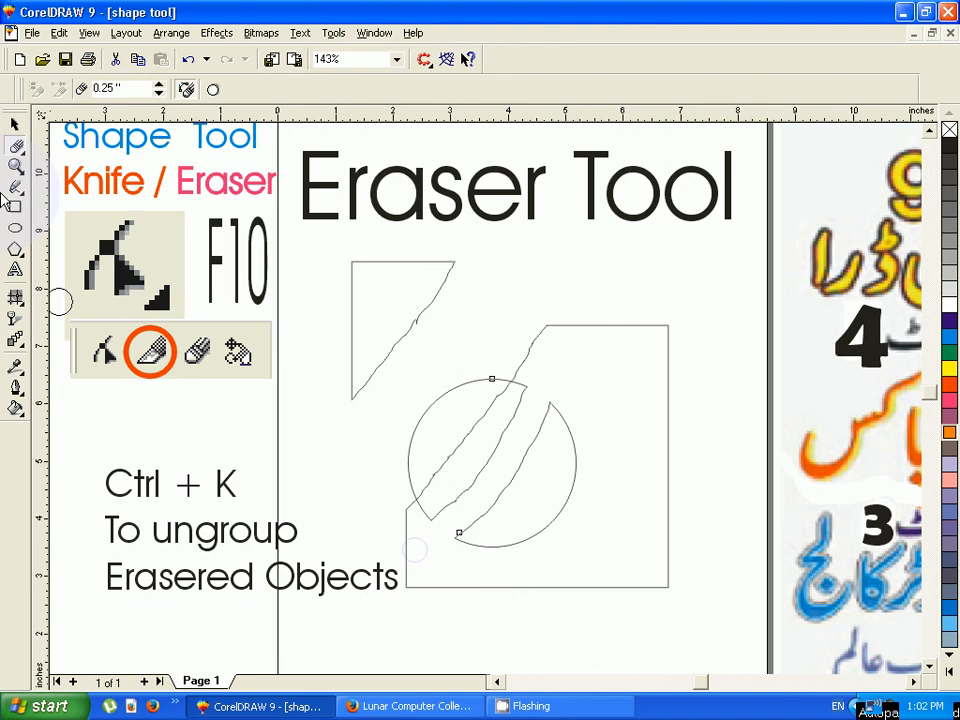
Move the erased circle about 1.65 inches up and 0.15 inch right, and break it apart into separate pieces
key("space")
left_click(480, 555)
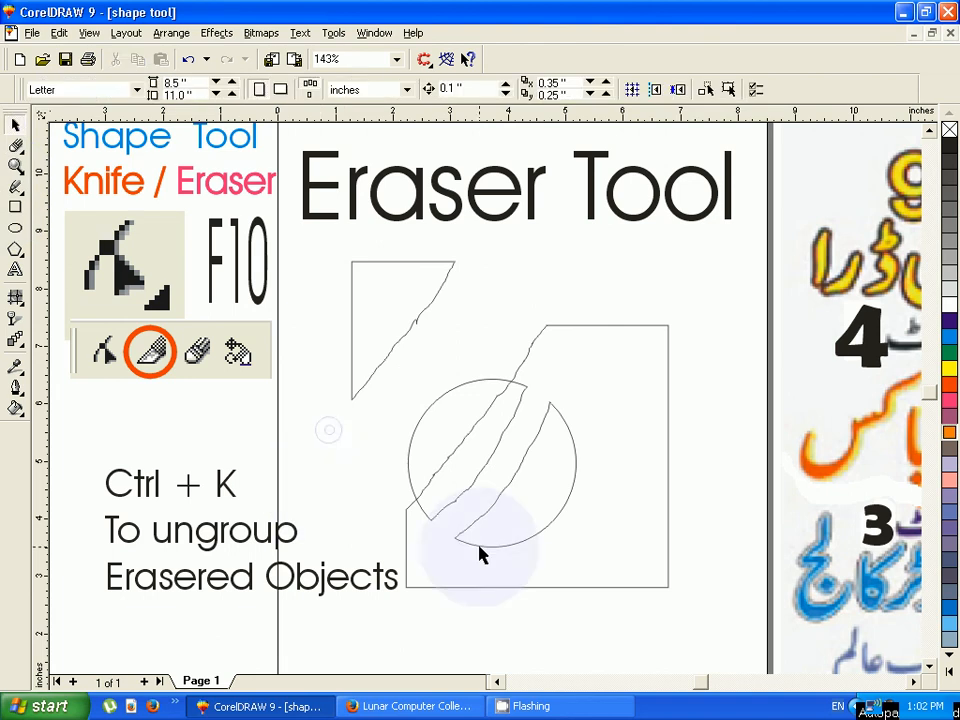
left_click_drag(480, 555, 491, 453)
key("ctrl+k")
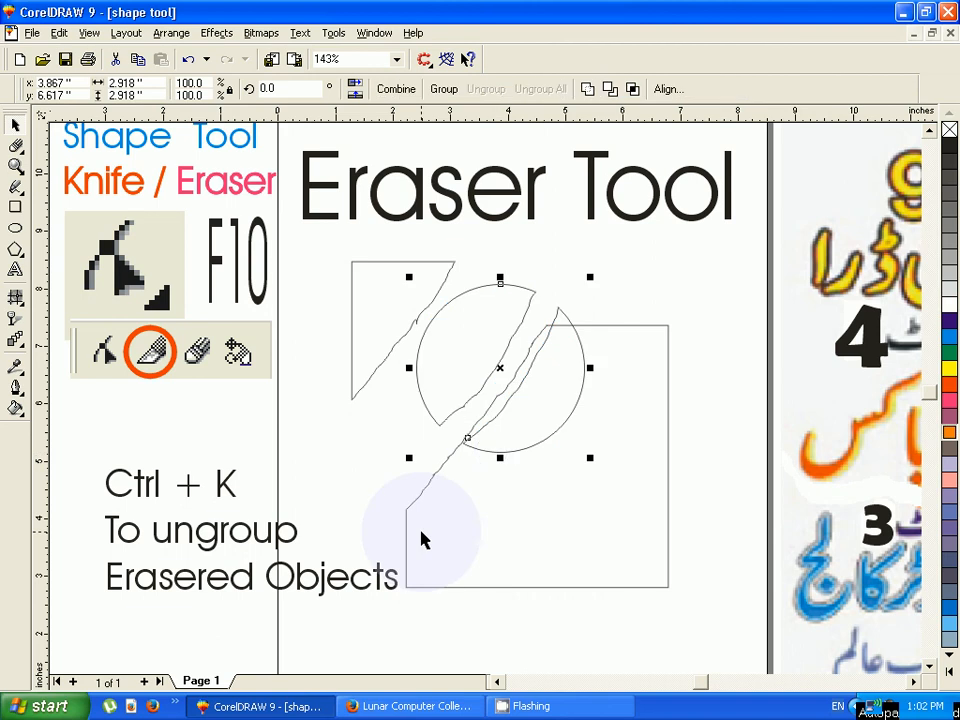
Move the circle's left half about 1.4 inches left and 0.9 inch down, and its right half about 0.7 inch right and 0.2 inch down
left_click(335, 425)
left_click_drag(434, 418, 356, 468)
left_click_drag(508, 458, 553, 485)
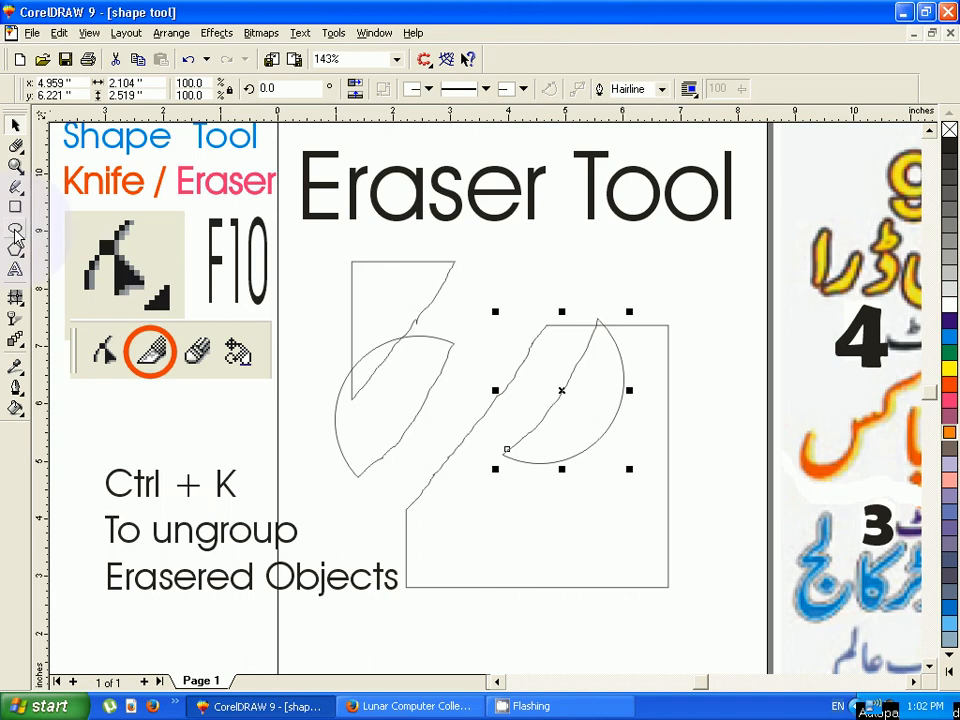
Rotate the circle's left half counterclockwise with the Free Transform tool so its arc faces down and left
left_click(16, 147)
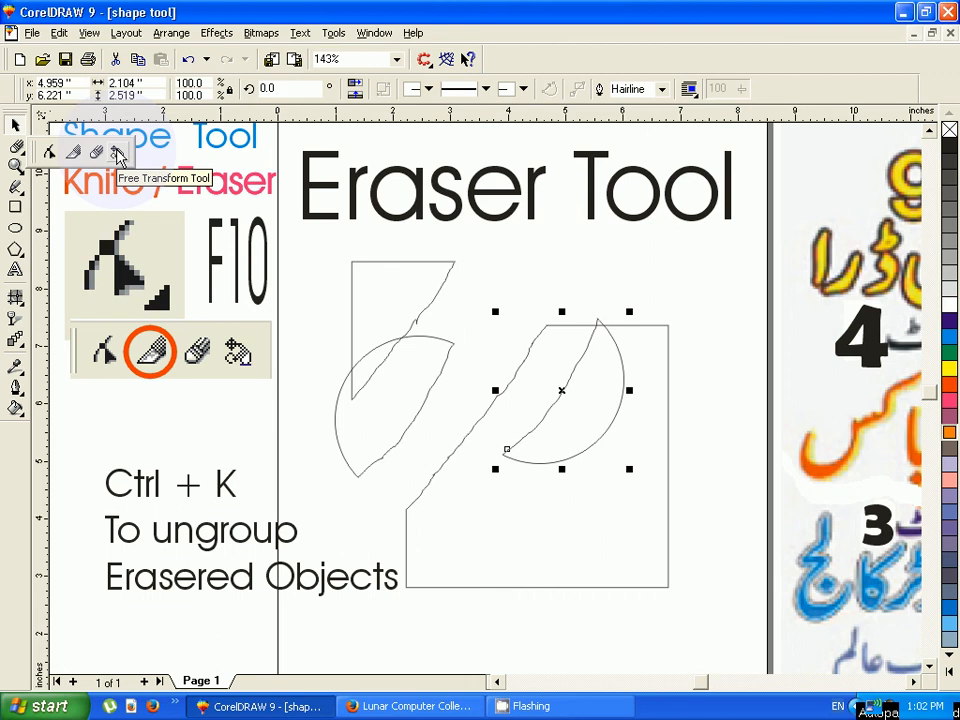
left_click(117, 155)
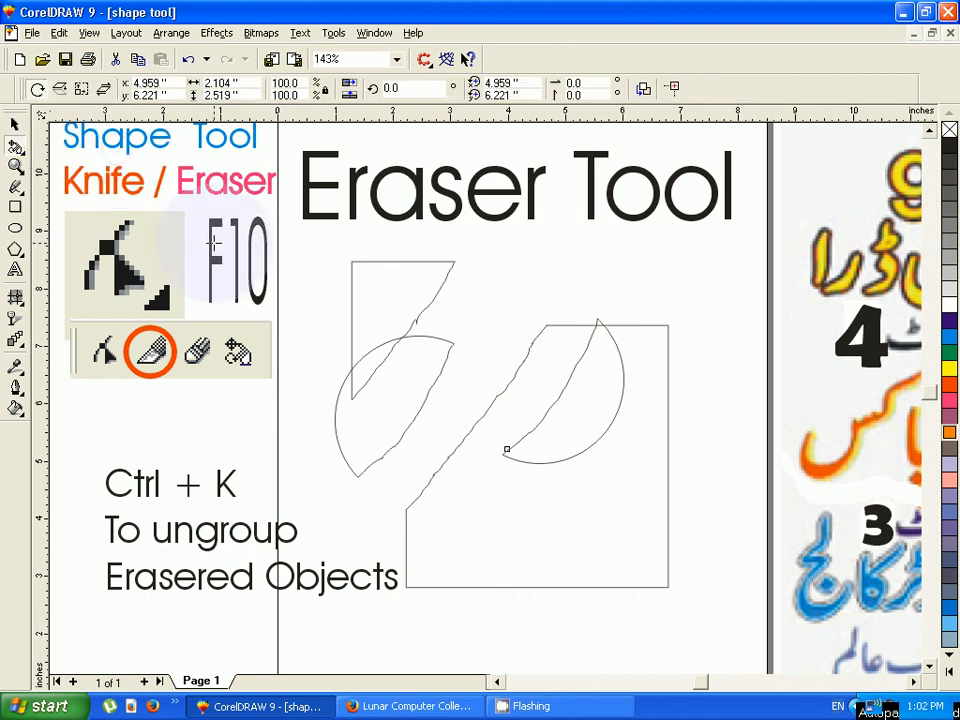
left_click(403, 437)
left_click_drag(401, 445, 436, 396)
mouse_move(436, 397)
left_mouse_down()
mouse_move(390, 416)
mouse_move(470, 421)
left_mouse_up()
Freely rotate the circle's right half to about 190 degrees and the triangular piece to about 303 degrees
left_click(523, 469)
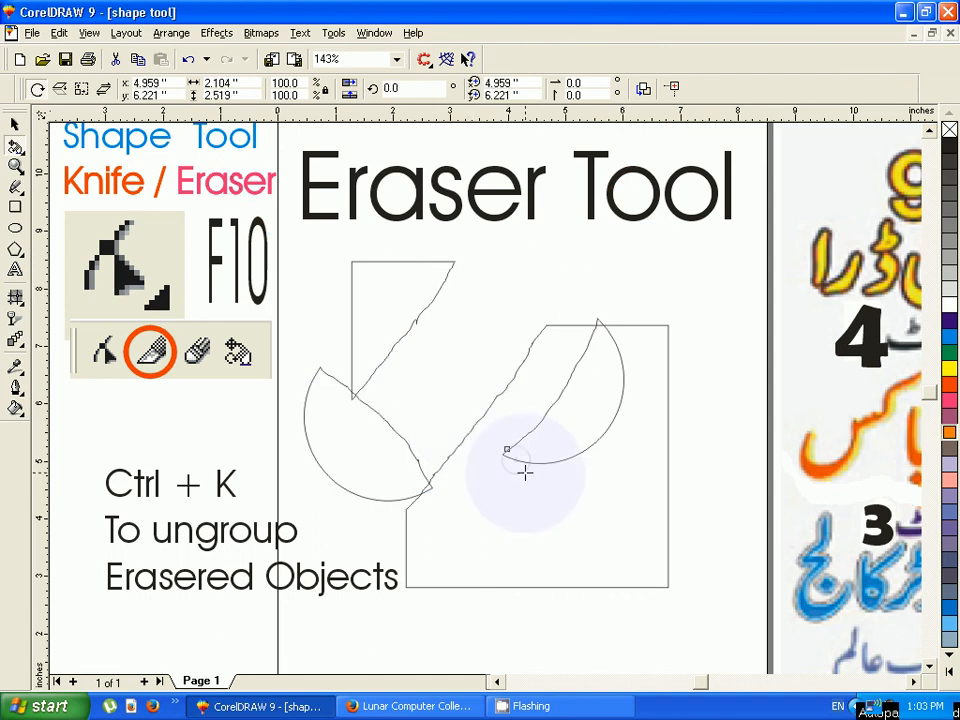
left_click_drag(523, 469, 492, 452)
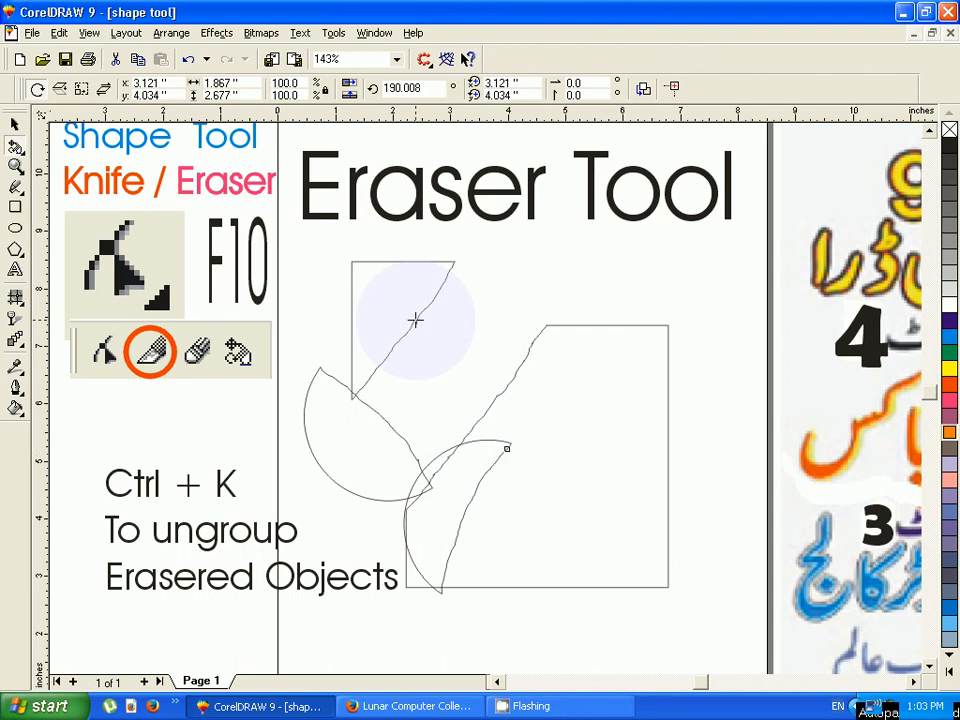
mouse_move(415, 319)
left_mouse_down()
mouse_move(405, 375)
mouse_move(430, 378)
mouse_move(438, 319)
mouse_move(458, 335)
mouse_move(383, 283)
mouse_move(431, 325)
left_mouse_up()
Freely rotate the larger square piece by about 2 degrees with the Free Transform tool
left_click_drag(547, 329, 546, 459)
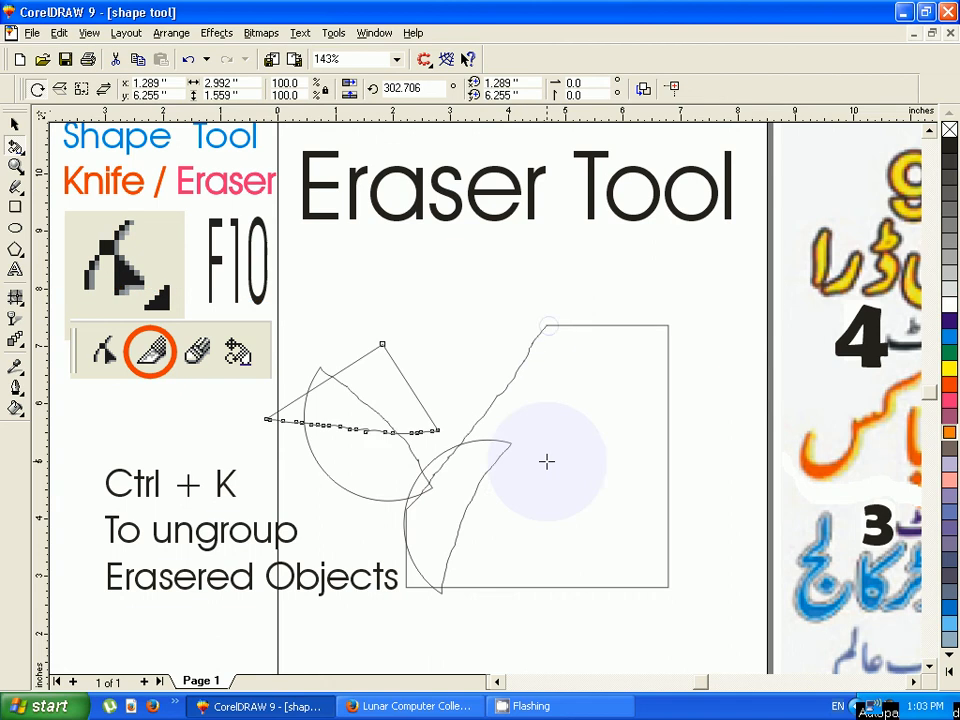
left_click(527, 582)
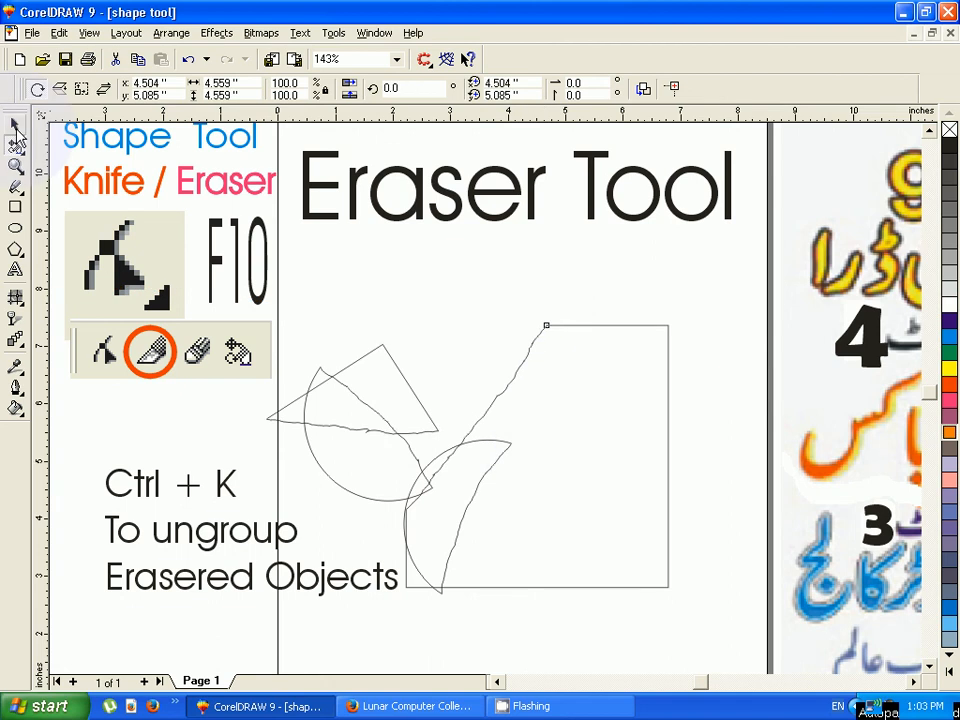
left_click(16, 128)
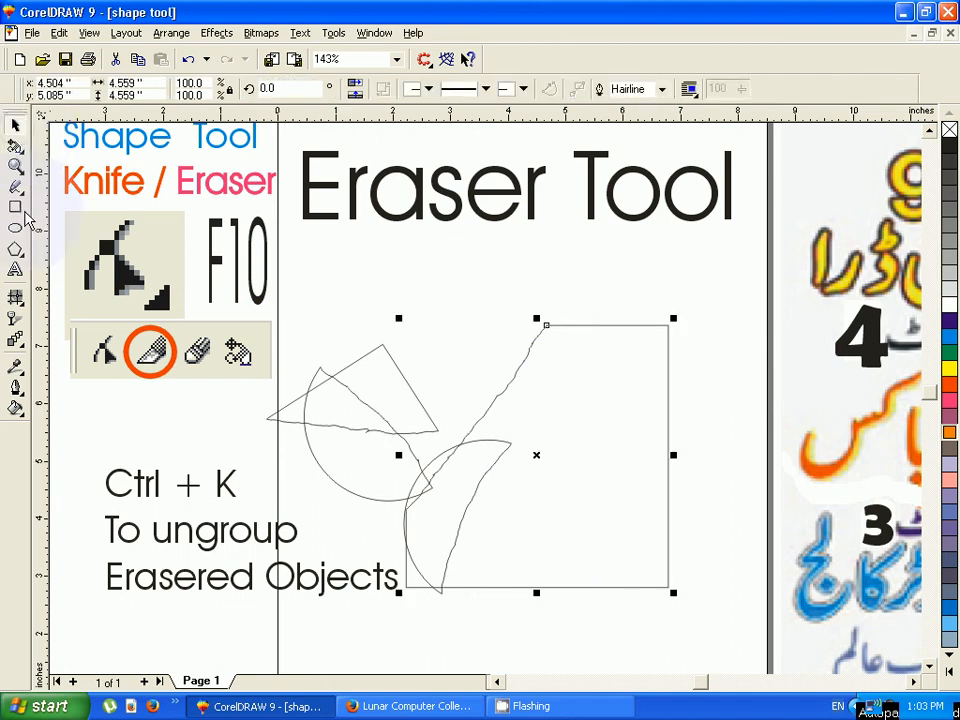
left_click(559, 543)
left_click_drag(559, 543, 692, 586)
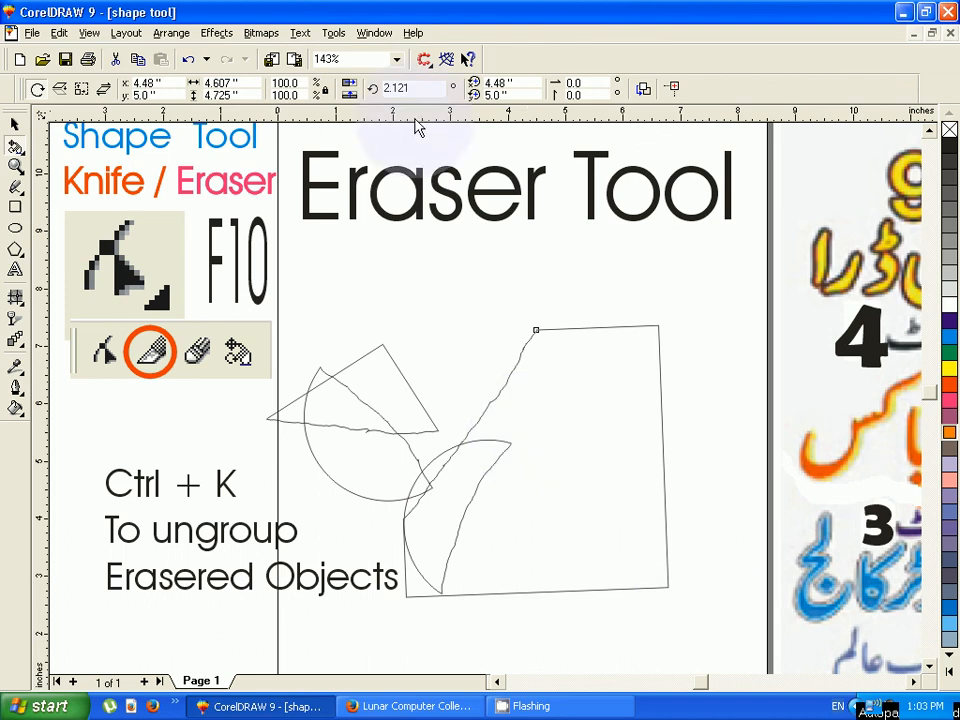
Set the larger piece's rotation angle to 45 degrees, and freely rotate it around its upper corner to about 80 degrees
left_click(400, 88)
type("45")
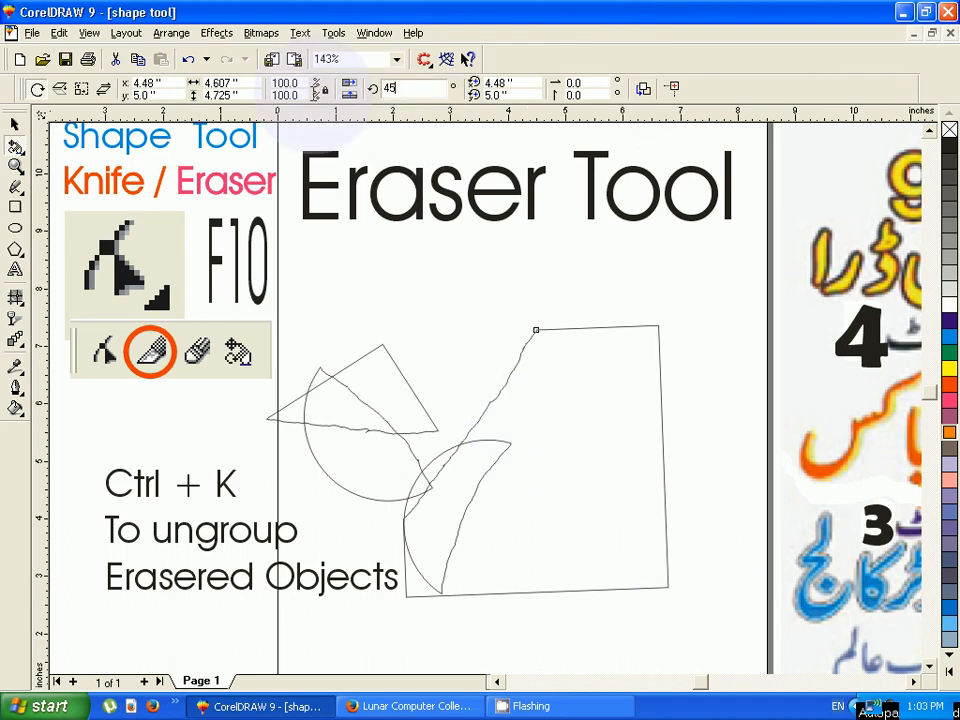
key("Return")
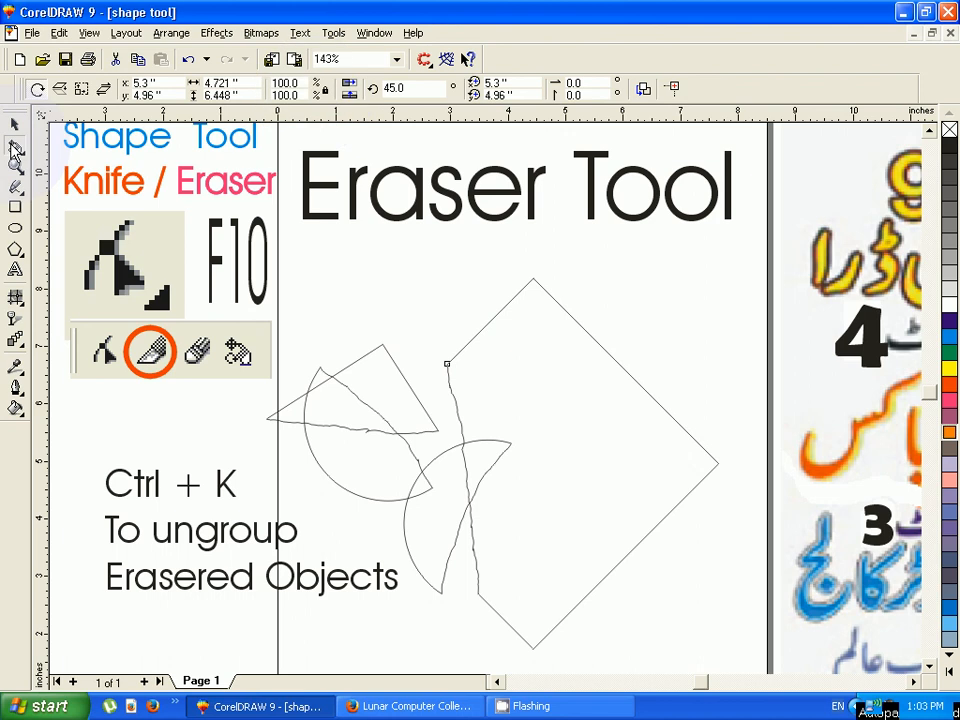
left_click(533, 281)
left_click_drag(533, 281, 567, 255)
Zoom the drawing out to 100% and switch to the Lunar Computer College YouTube channel in Firefox
left_click(15, 147)
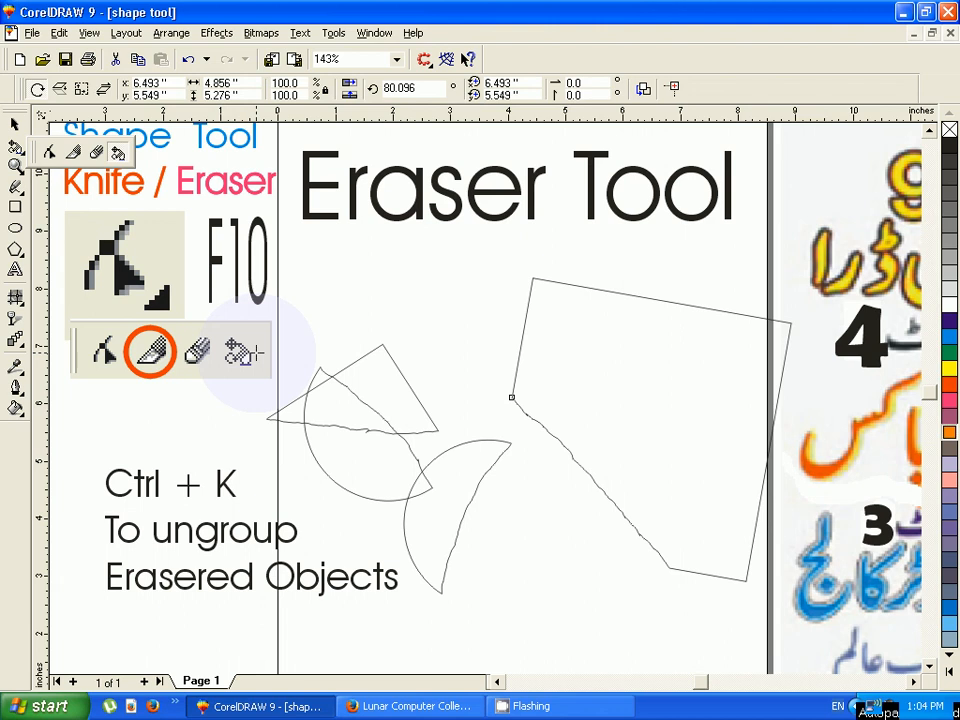
scroll(303, 373, "down", 1)
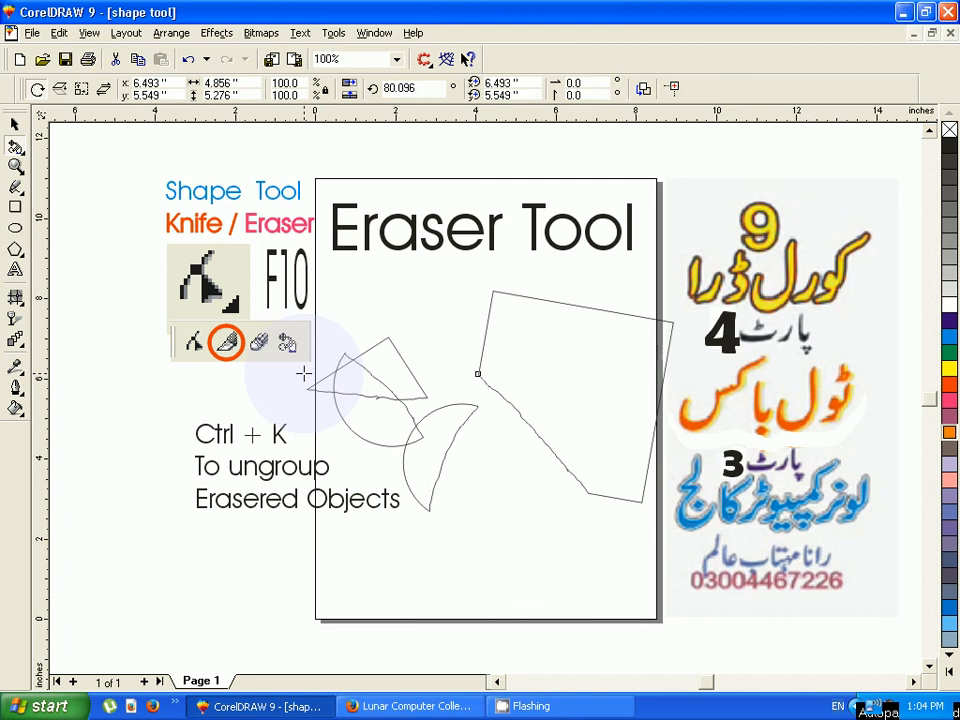
left_click(422, 706)
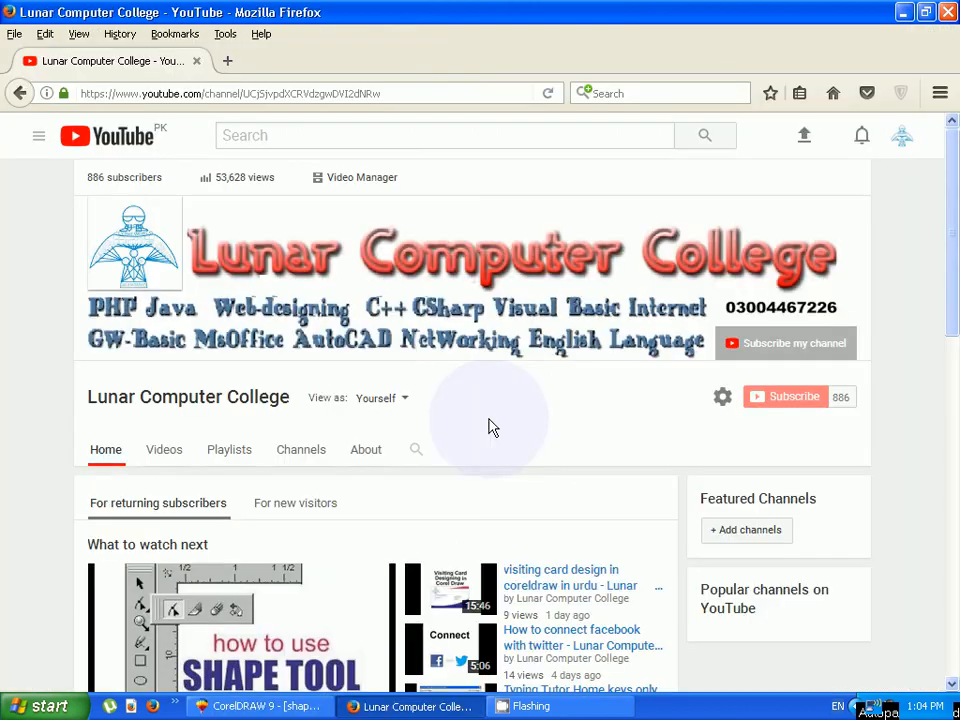